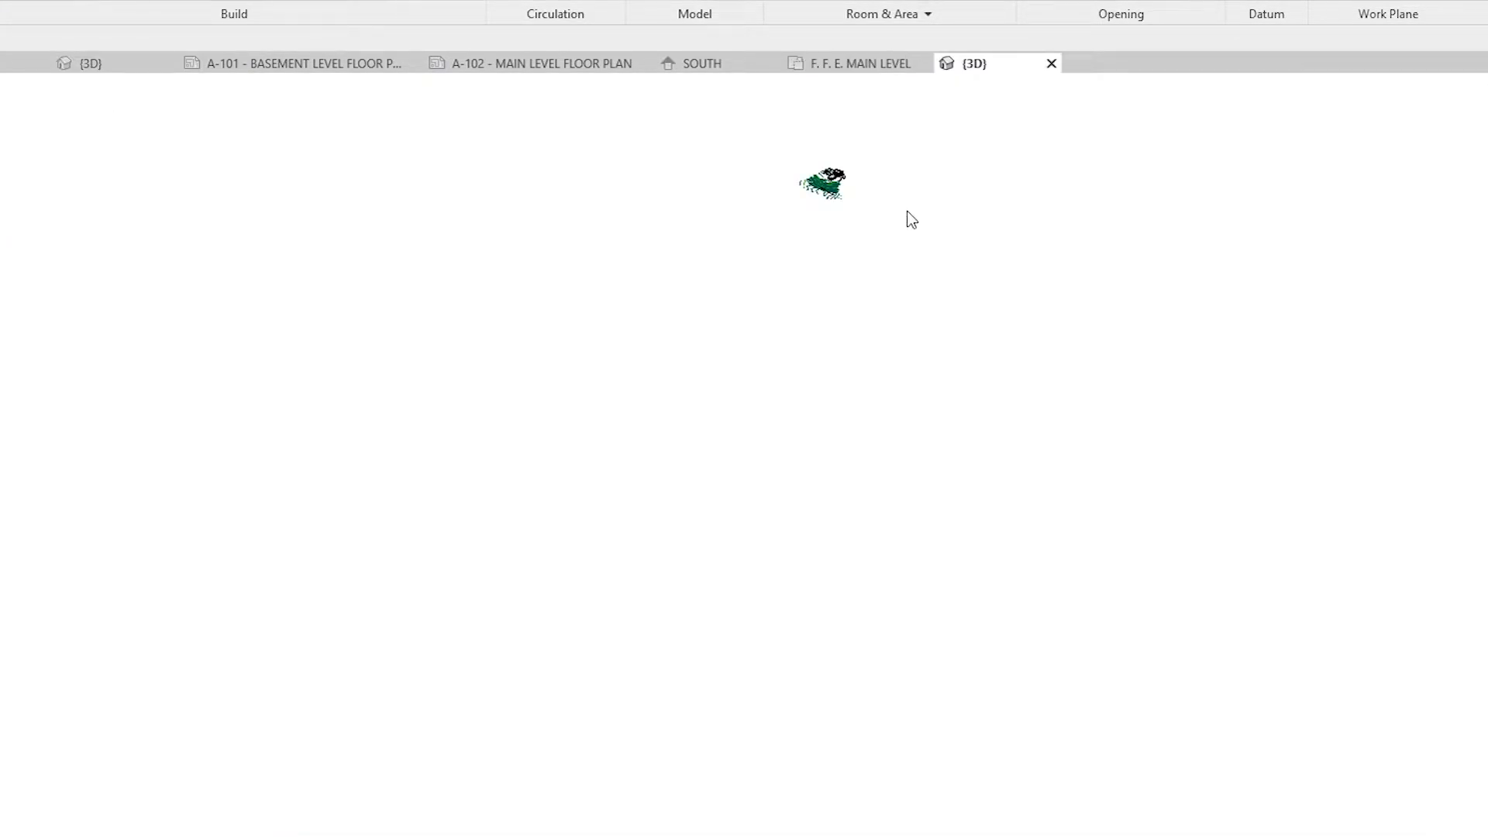
Step: Select the floor slab between the main and upper levels of the house in the 3D view
{"action": "scroll", "coordinate": [779, 135], "scroll_direction": "up", "scroll_amount": 2}
{"action": "scroll", "coordinate": [877, 223], "scroll_direction": "up", "scroll_amount": 2}
{"action": "scroll", "coordinate": [865, 281], "scroll_direction": "up", "scroll_amount": 10}
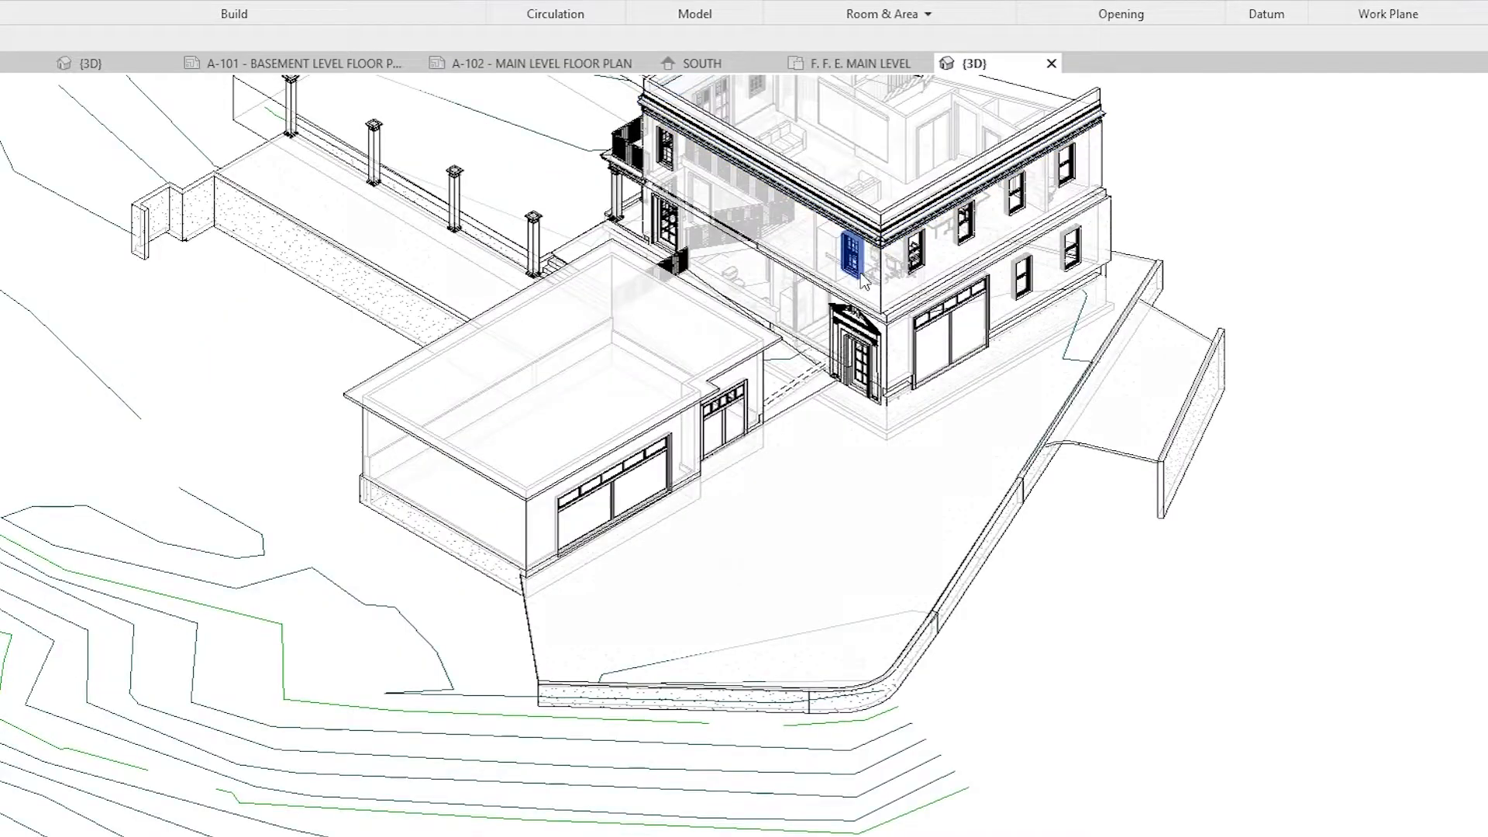
{"action": "middle_click_drag", "start_coordinate": [897, 313], "coordinate": [886, 564], "text": "shift"}
{"action": "left_click", "coordinate": [830, 821]}
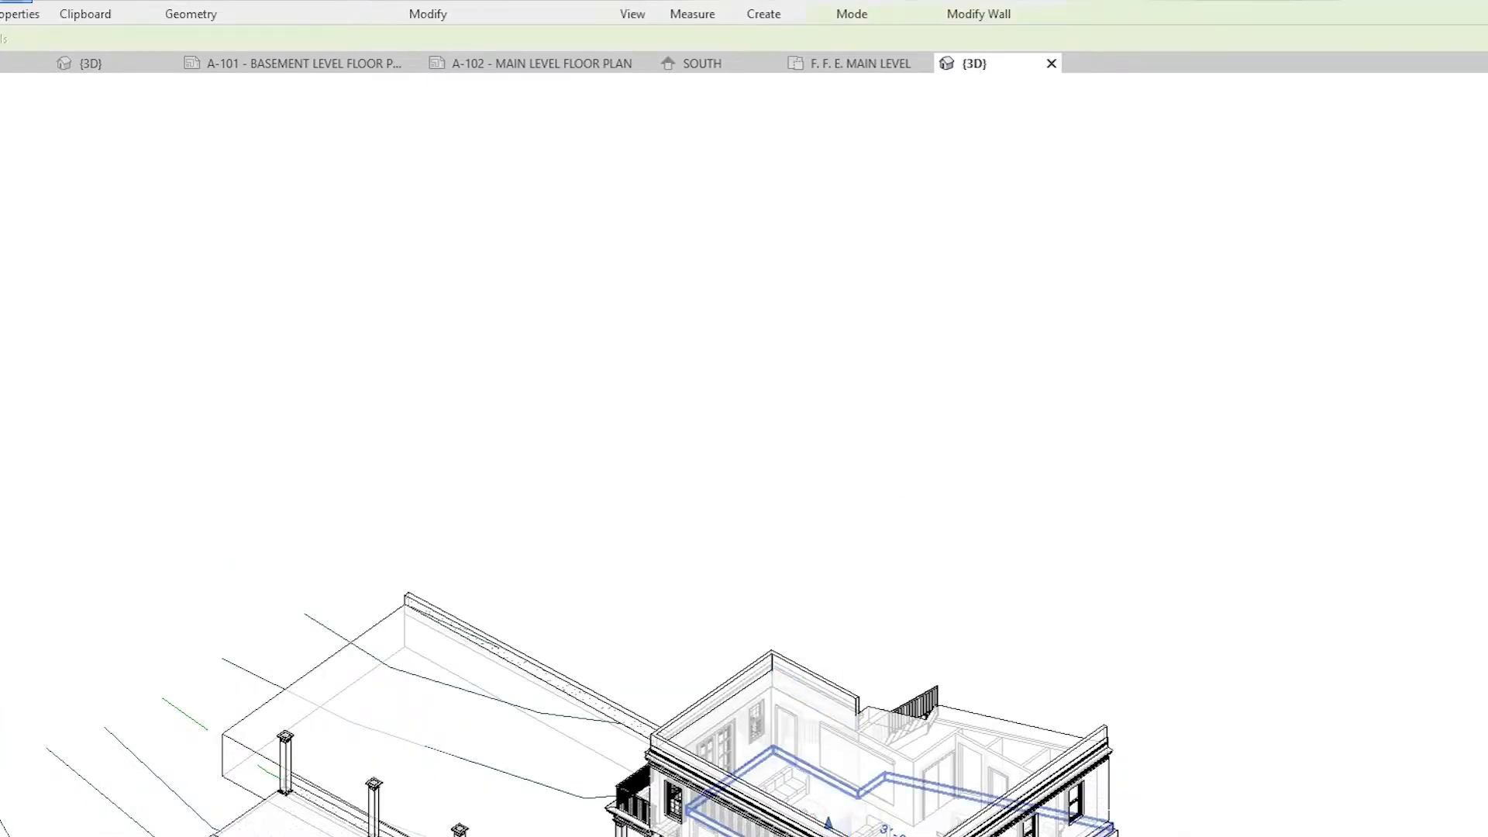
{"action": "left_click", "coordinate": [1097, 829]}
Step: Examine the selected upper-level floor slab from all sides of the house, including its edges at the exterior walls and stair opening
{"action": "middle_click_drag", "start_coordinate": [1096, 830], "coordinate": [1317, 462], "text": "shift"}
{"action": "middle_click_drag", "start_coordinate": [438, 794], "coordinate": [514, 774], "text": "shift"}
{"action": "scroll", "coordinate": [799, 760], "scroll_direction": "up", "scroll_amount": 3}
{"action": "middle_click_drag", "start_coordinate": [796, 751], "coordinate": [675, 763]}
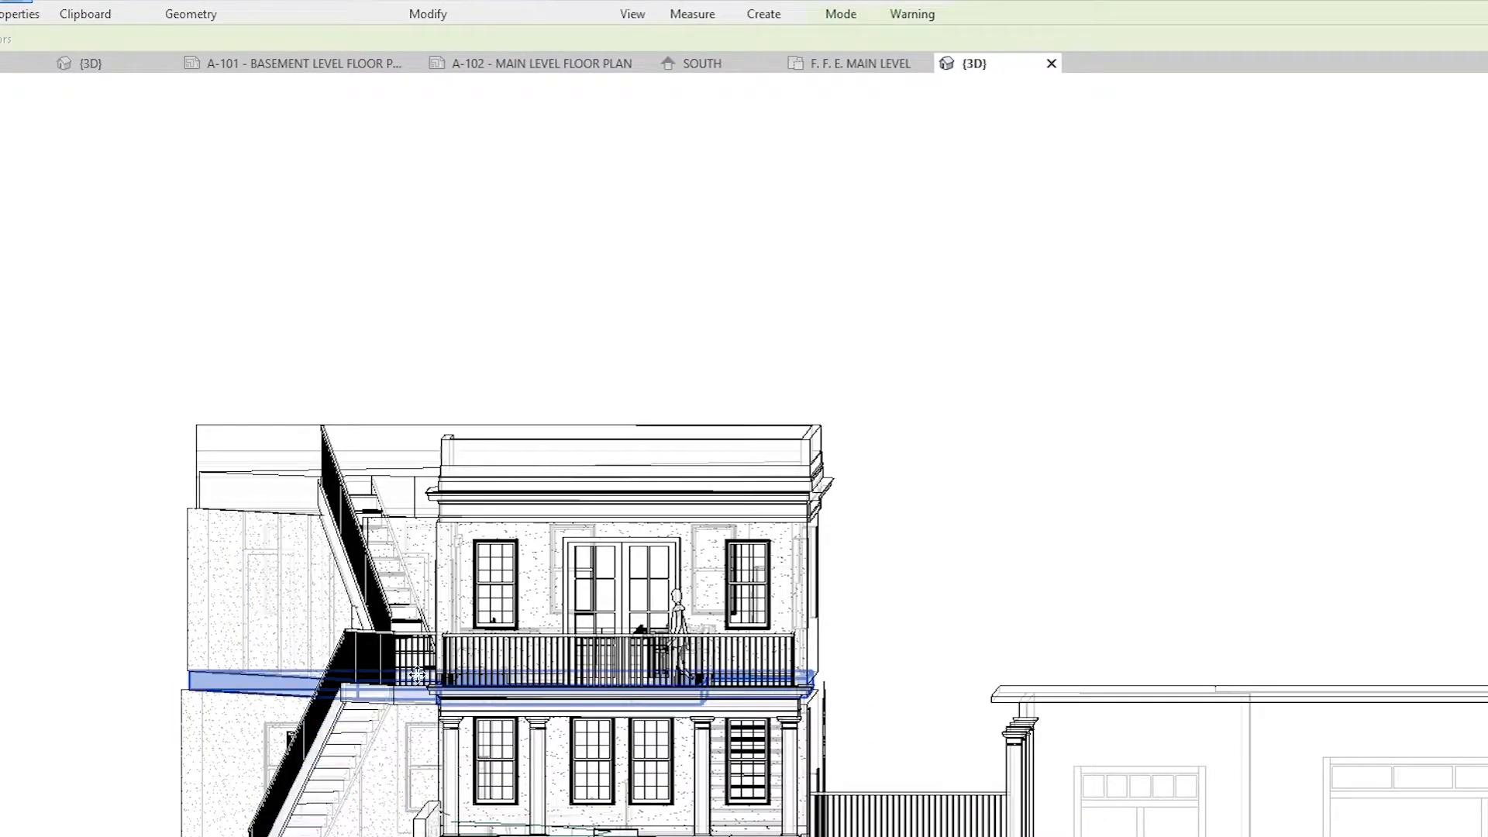
{"action": "middle_click_drag", "start_coordinate": [382, 547], "coordinate": [659, 823], "text": "shift"}
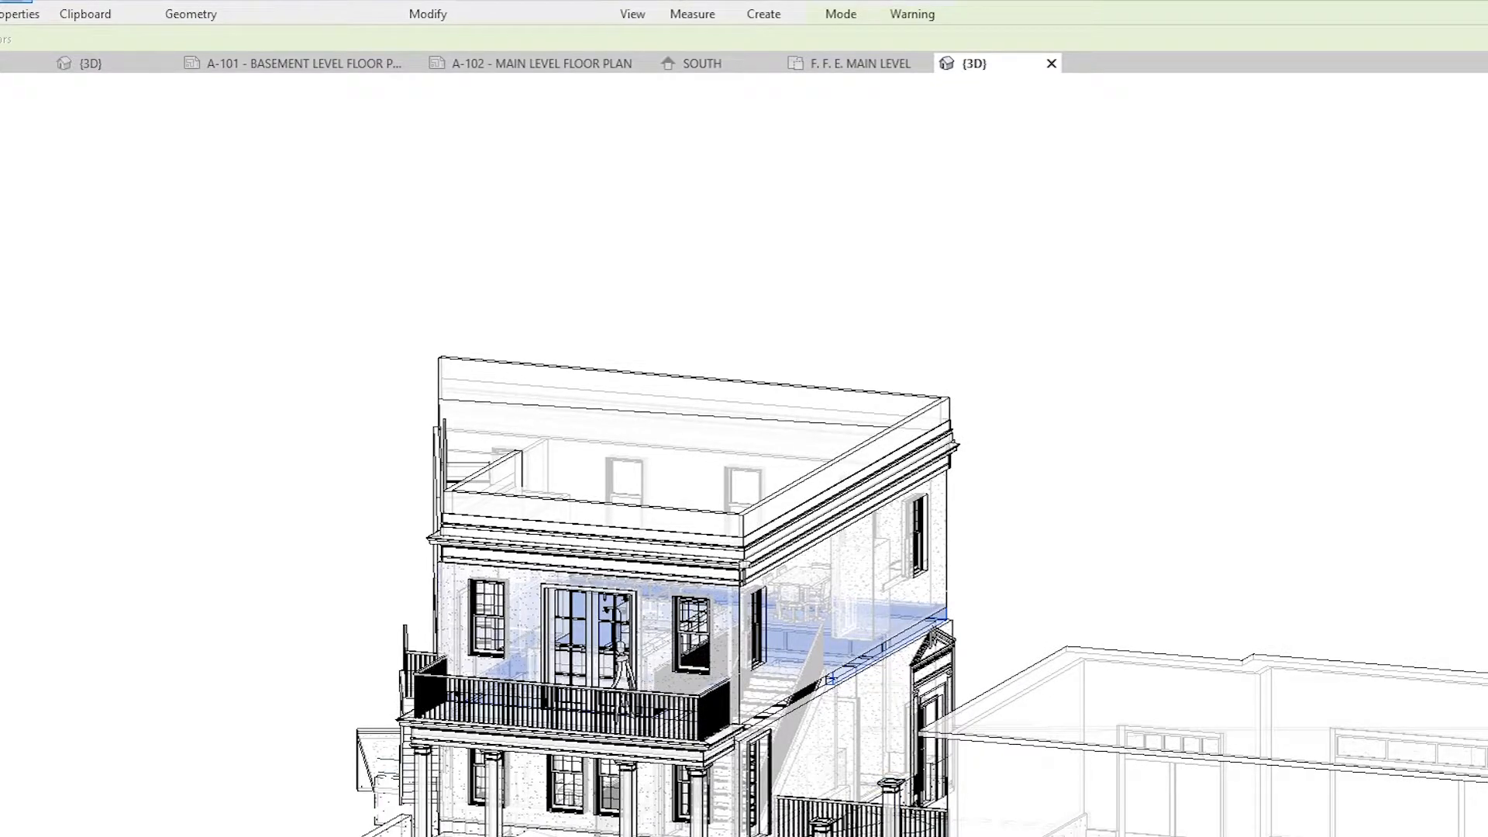
{"action": "middle_click_drag", "start_coordinate": [659, 823], "coordinate": [697, 798], "text": "shift"}
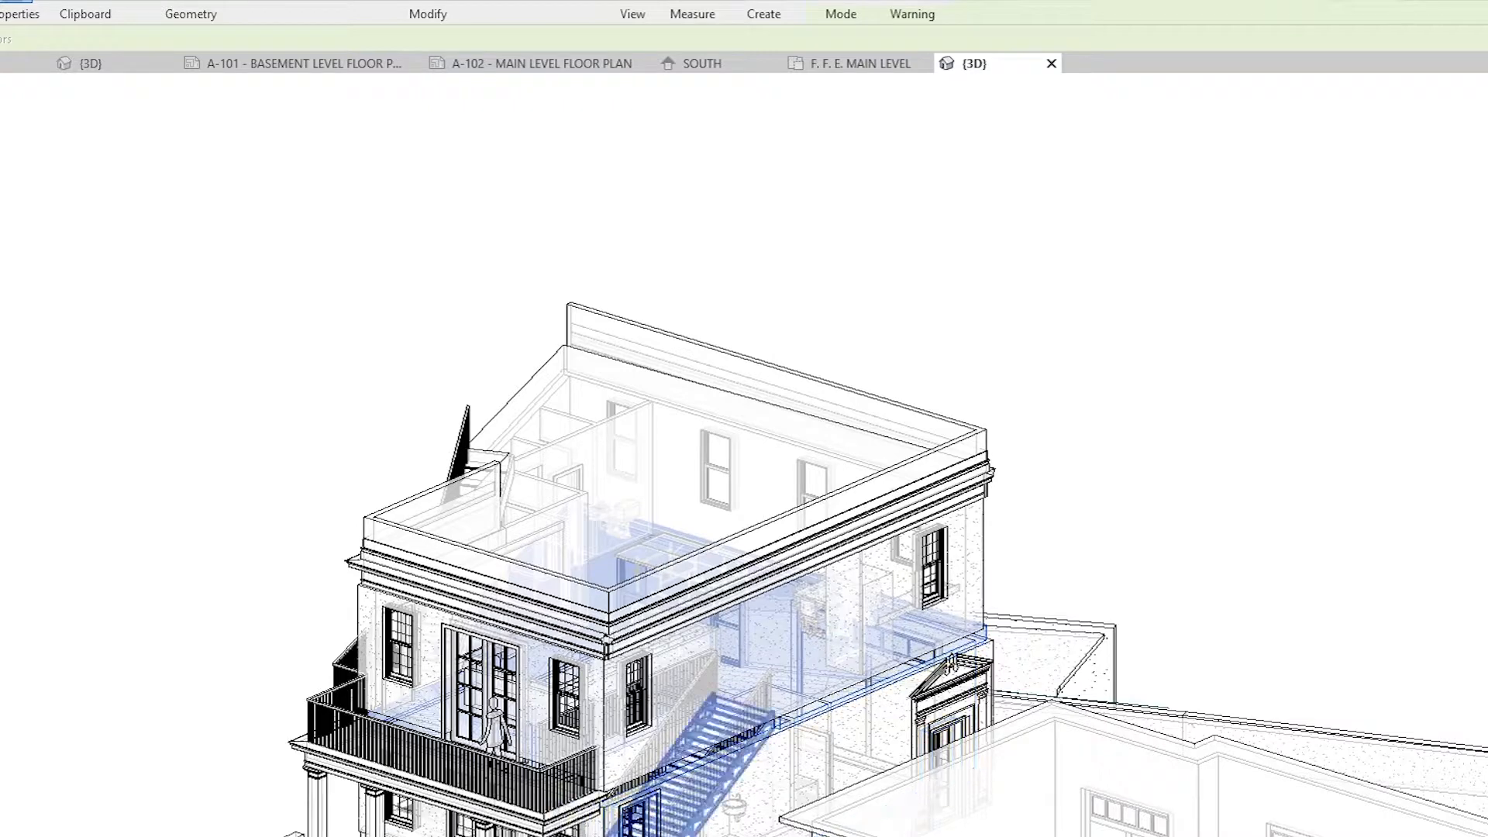
{"action": "middle_click_drag", "start_coordinate": [496, 826], "coordinate": [390, 830], "text": "shift"}
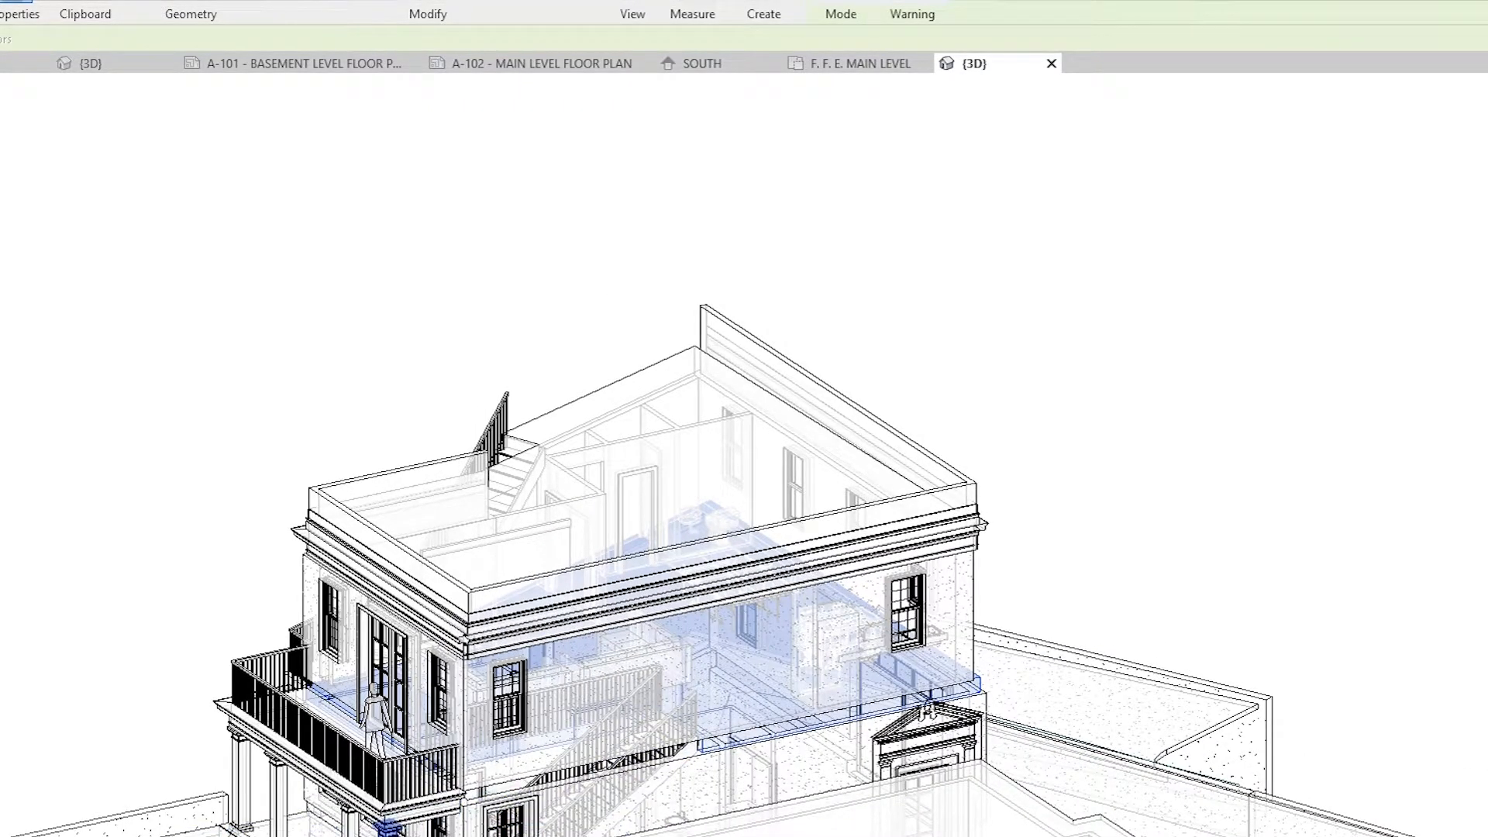
{"action": "middle_click_drag", "start_coordinate": [410, 823], "coordinate": [186, 821], "text": "shift"}
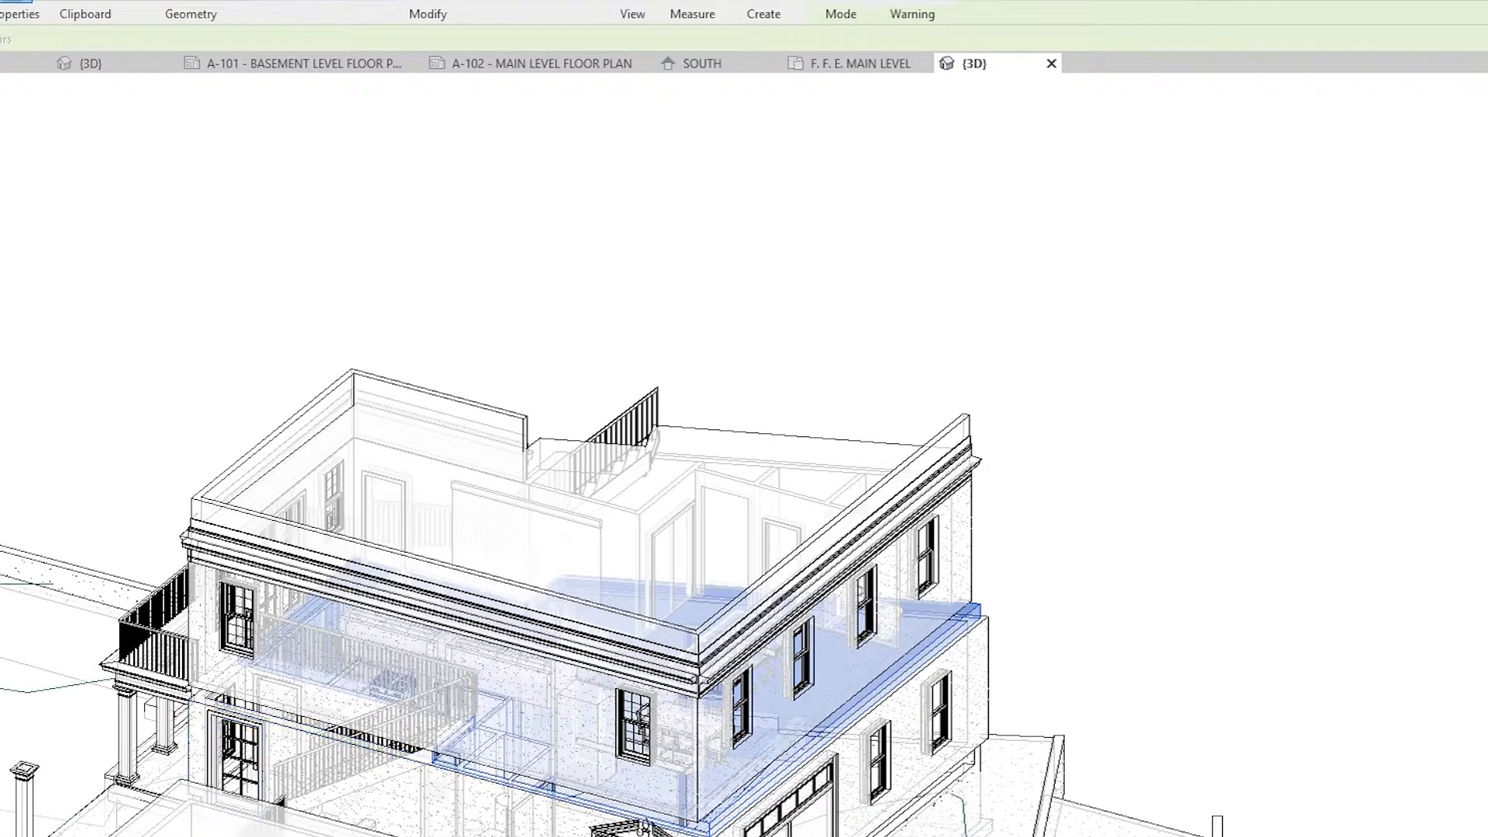
{"action": "middle_click_drag", "start_coordinate": [775, 775], "coordinate": [682, 767], "text": "shift"}
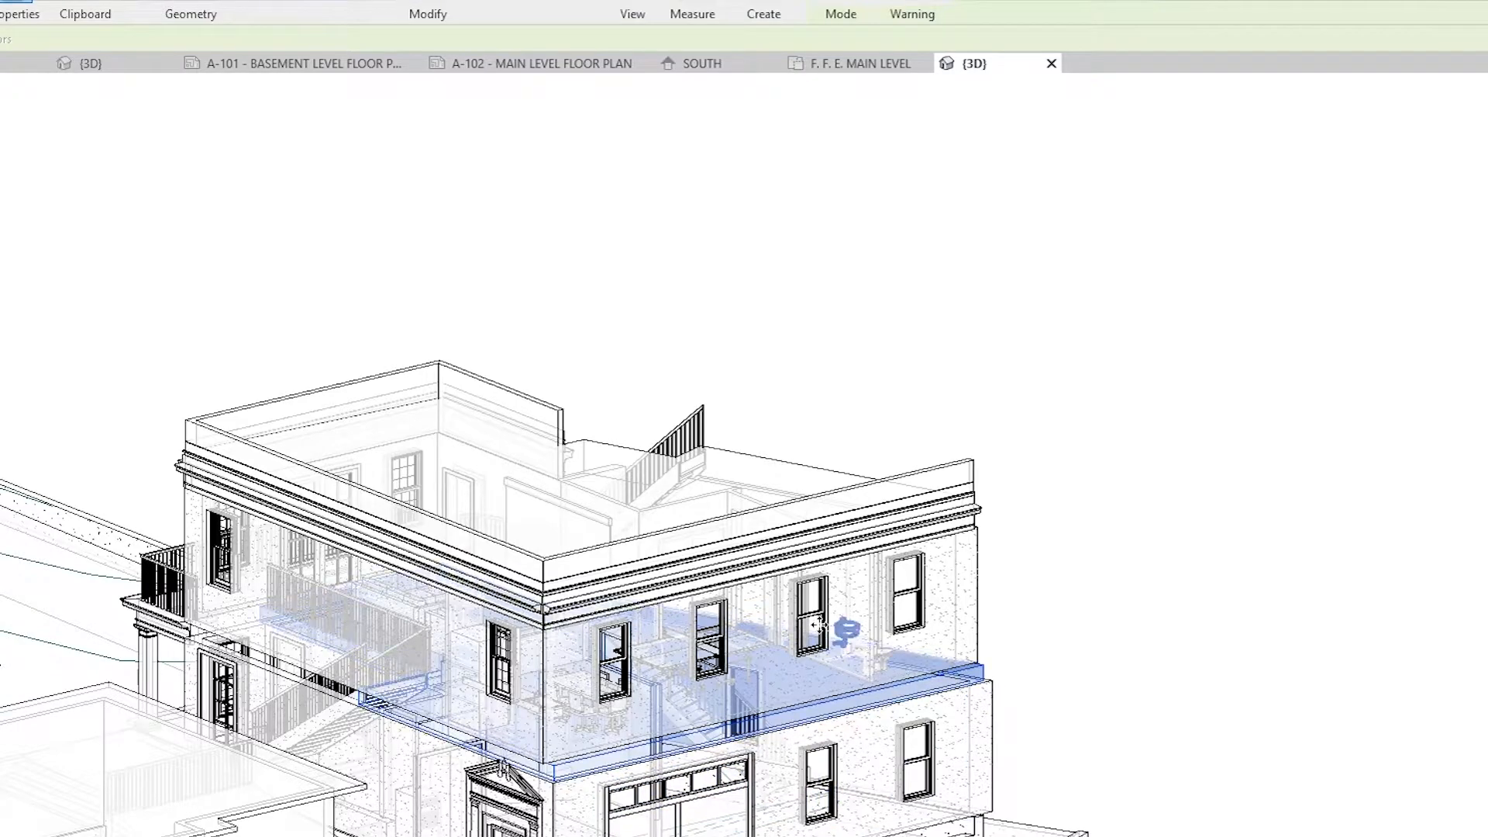
{"action": "middle_click_drag", "start_coordinate": [659, 697], "coordinate": [826, 668], "text": "shift"}
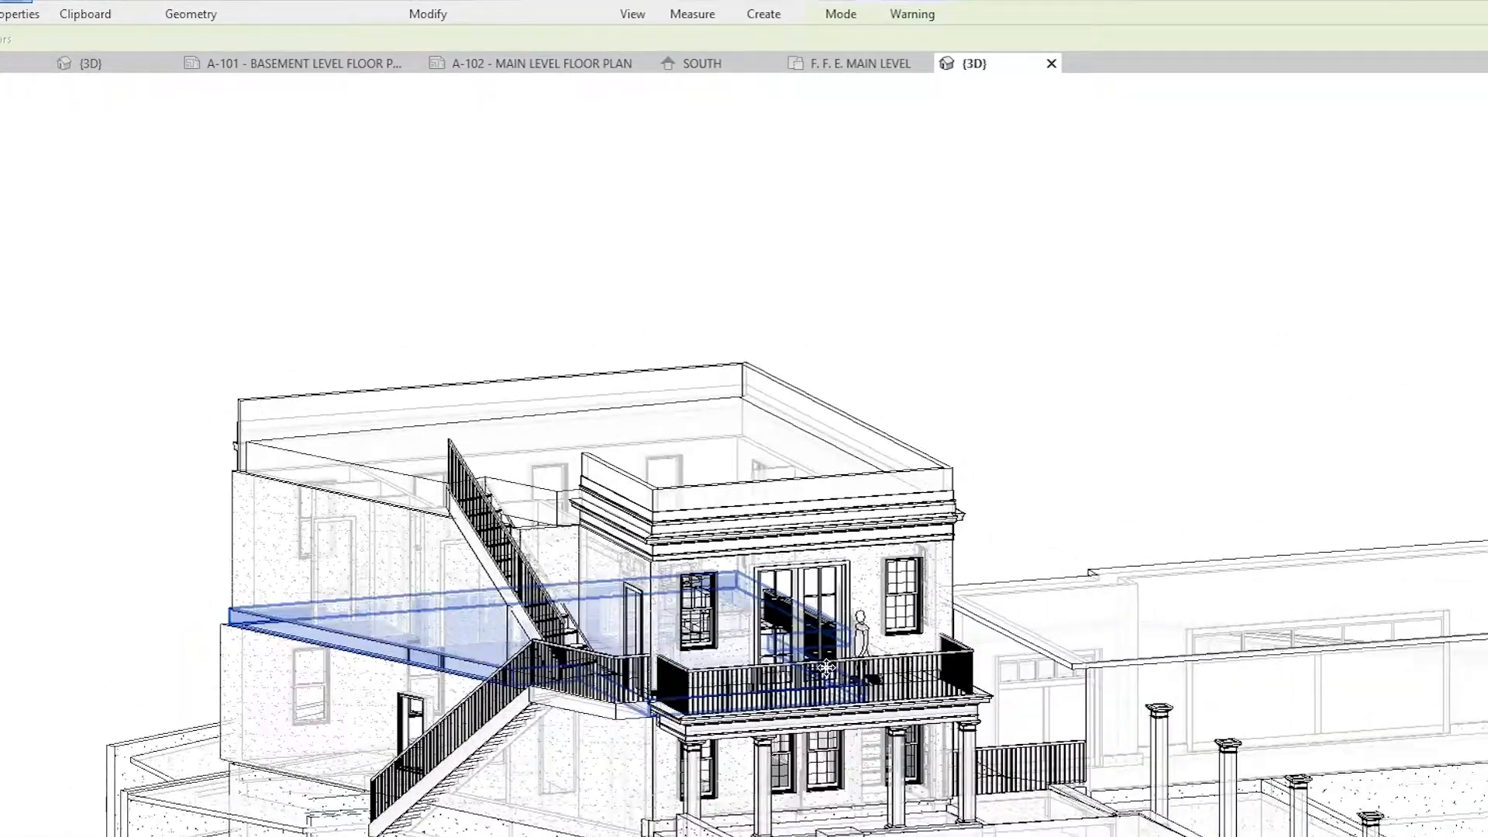
{"action": "middle_click_drag", "start_coordinate": [868, 810], "coordinate": [95, 828], "text": "shift"}
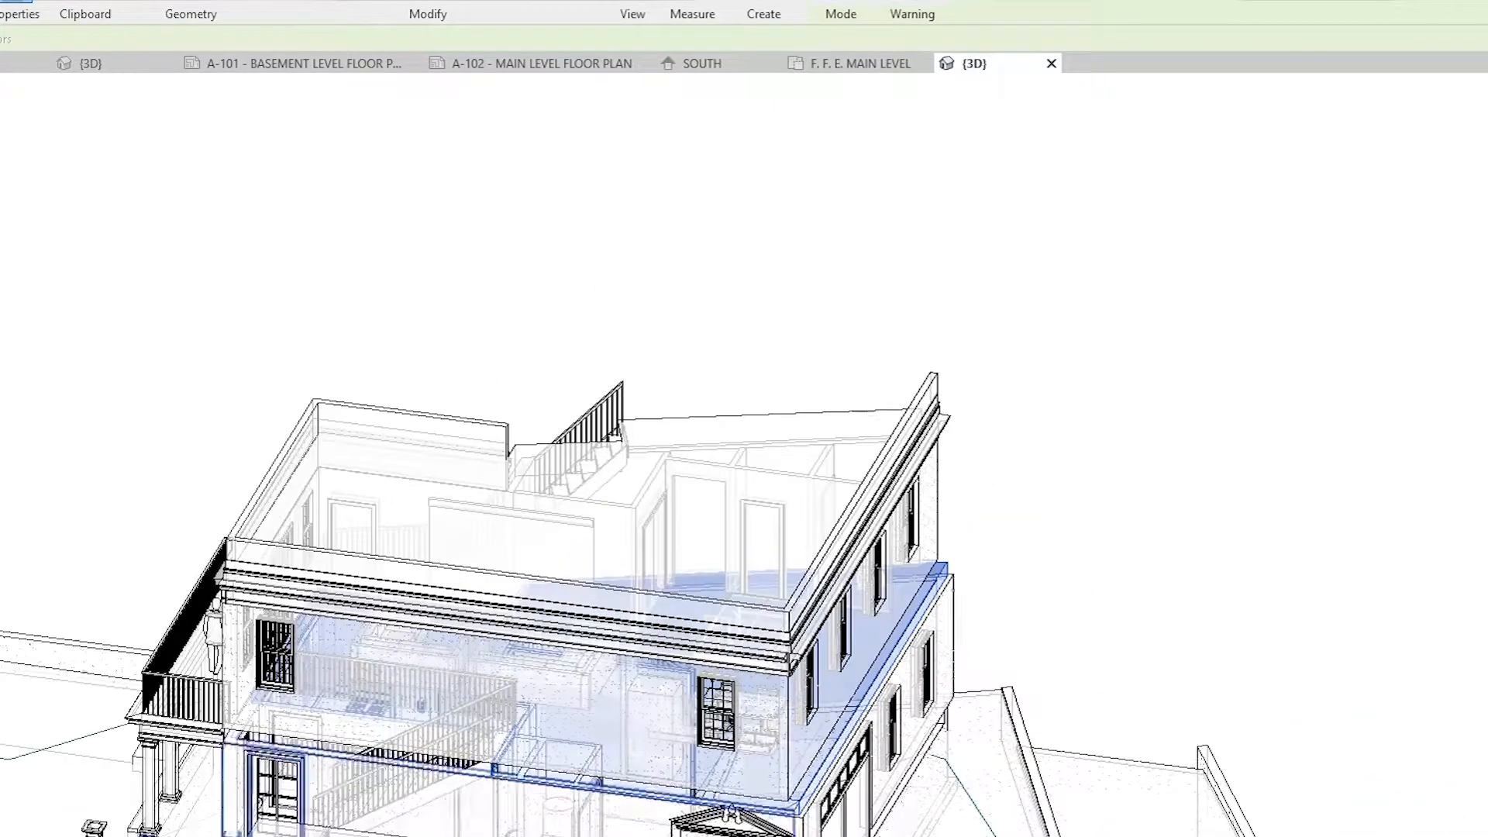
{"action": "middle_click_drag", "start_coordinate": [883, 775], "coordinate": [874, 659], "text": "shift"}
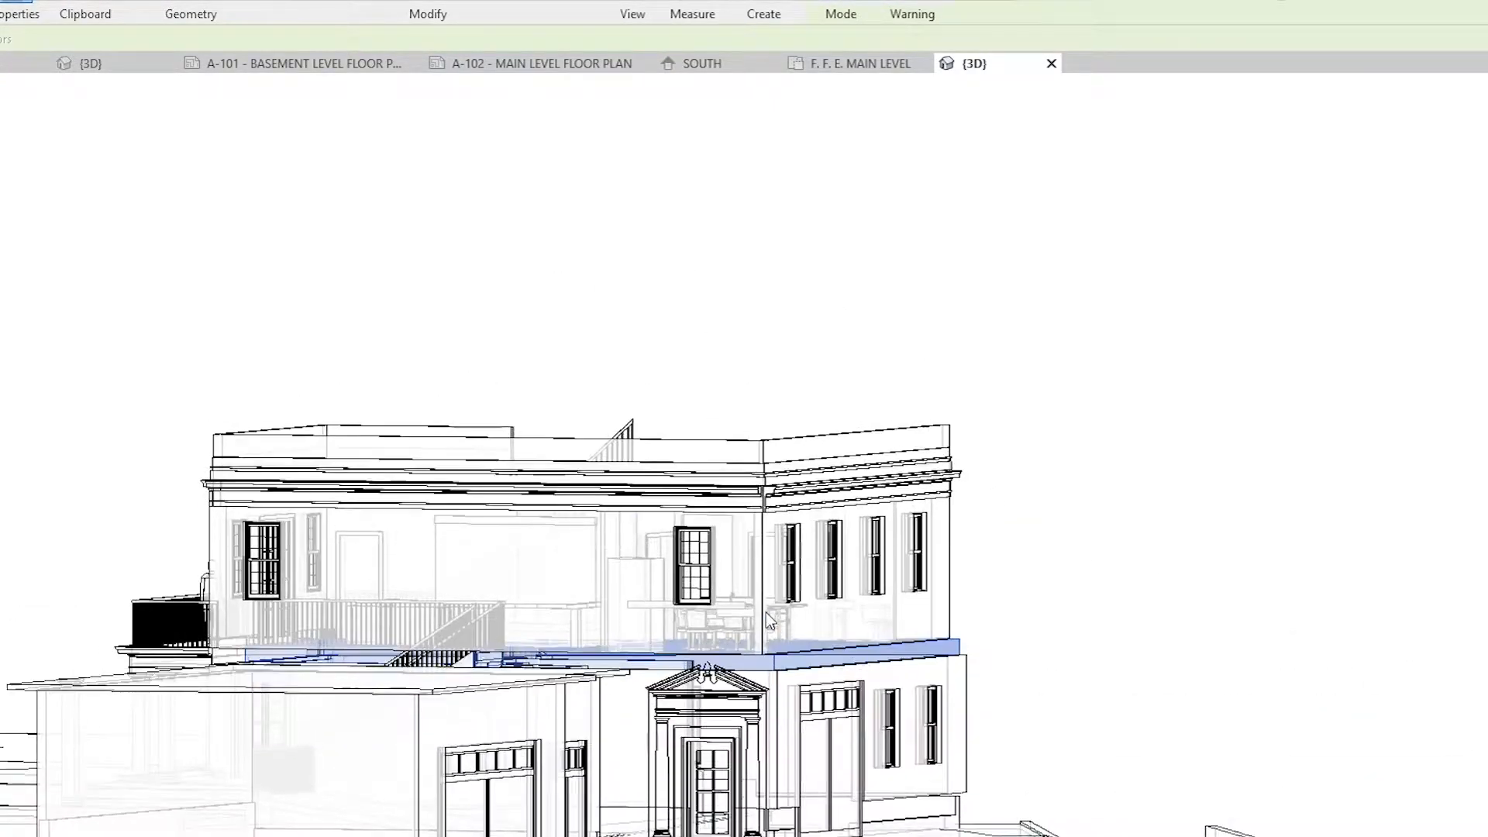
{"action": "middle_click_drag", "start_coordinate": [777, 616], "coordinate": [1364, 810], "text": "shift"}
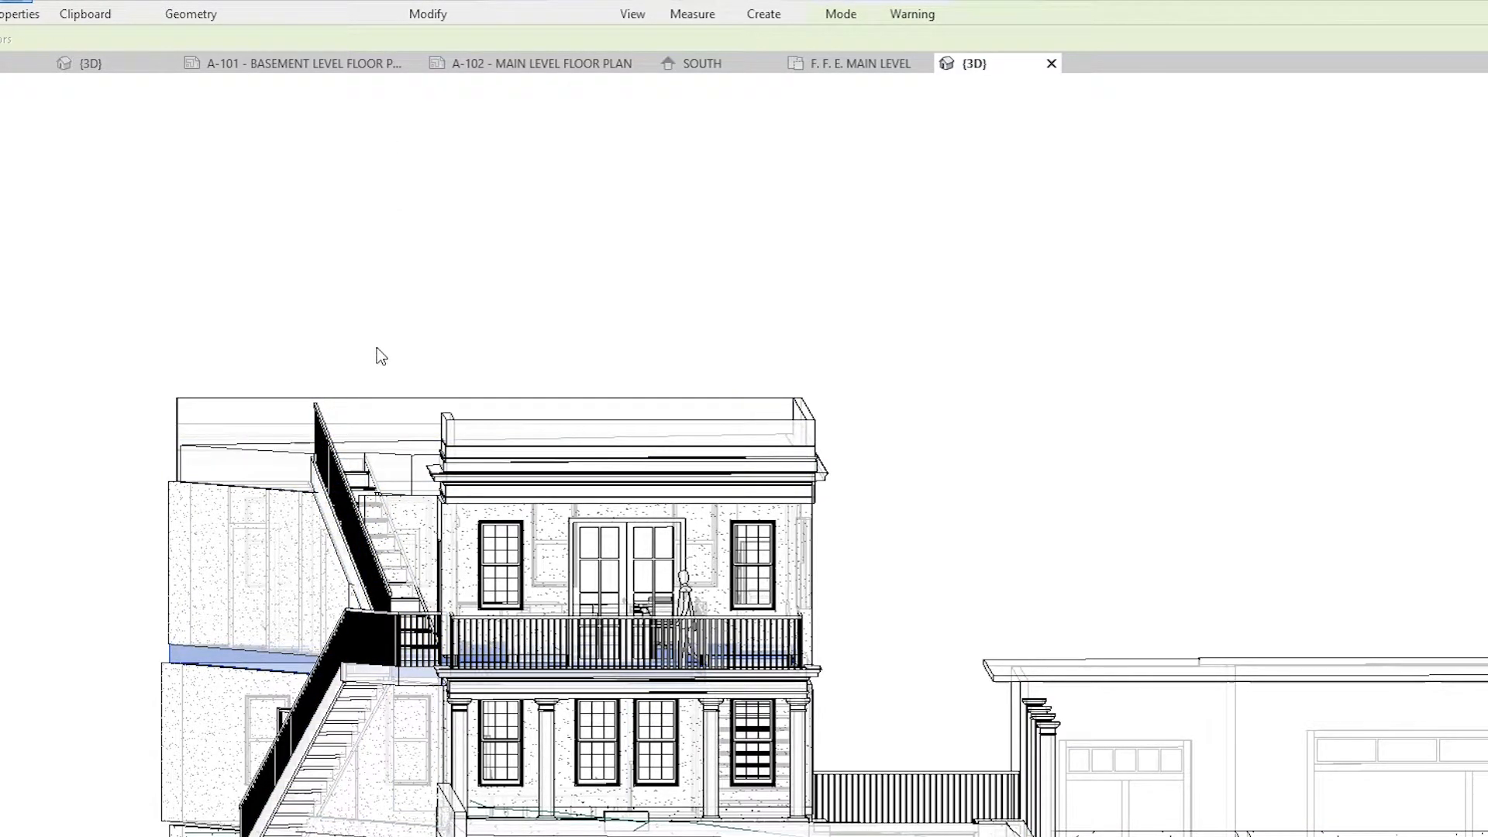
{"action": "middle_click_drag", "start_coordinate": [790, 573], "coordinate": [597, 619], "text": "shift"}
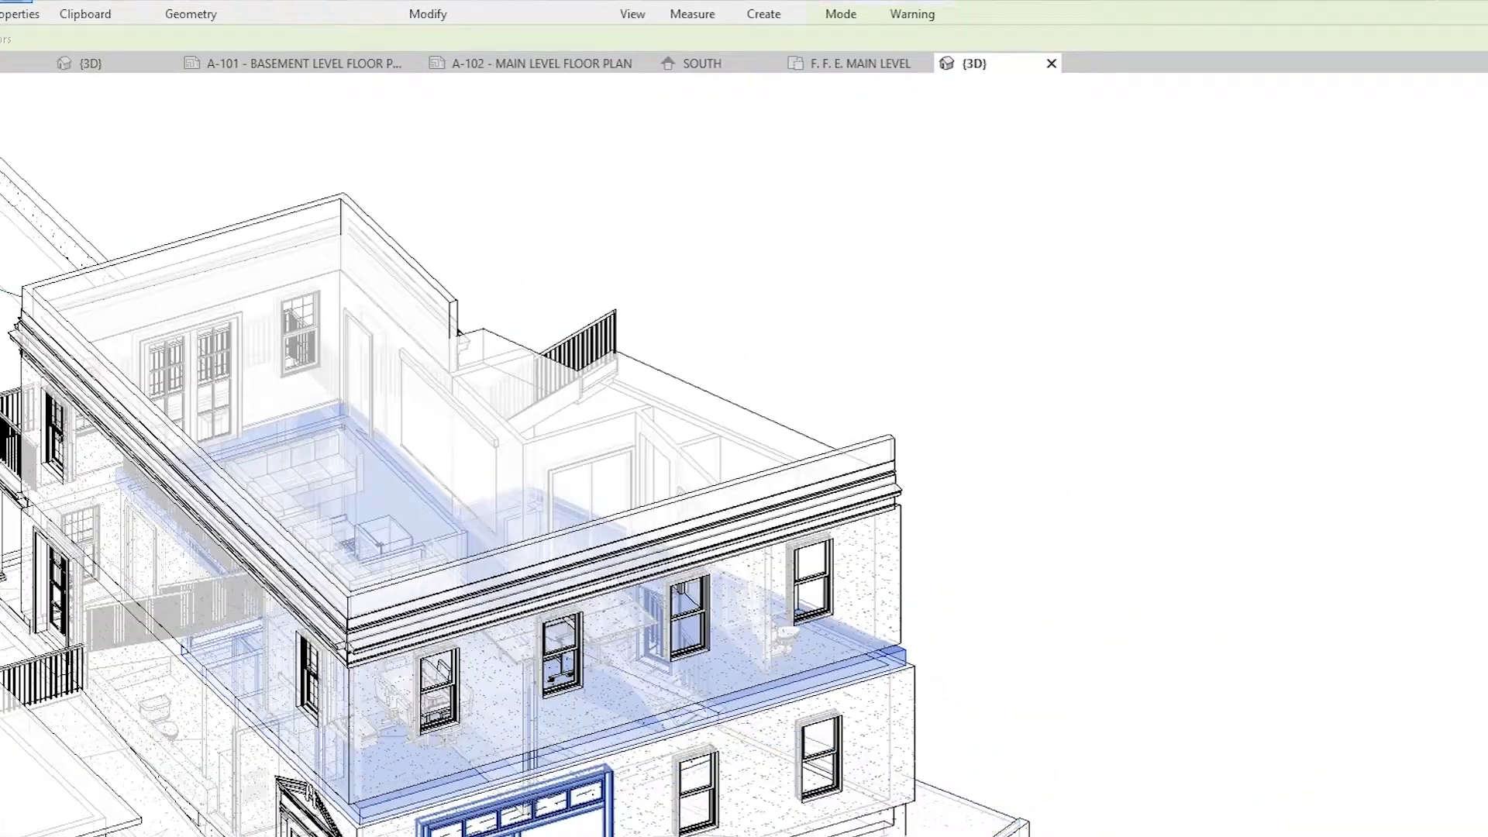
{"action": "middle_click_drag", "start_coordinate": [518, 815], "coordinate": [453, 808], "text": "shift"}
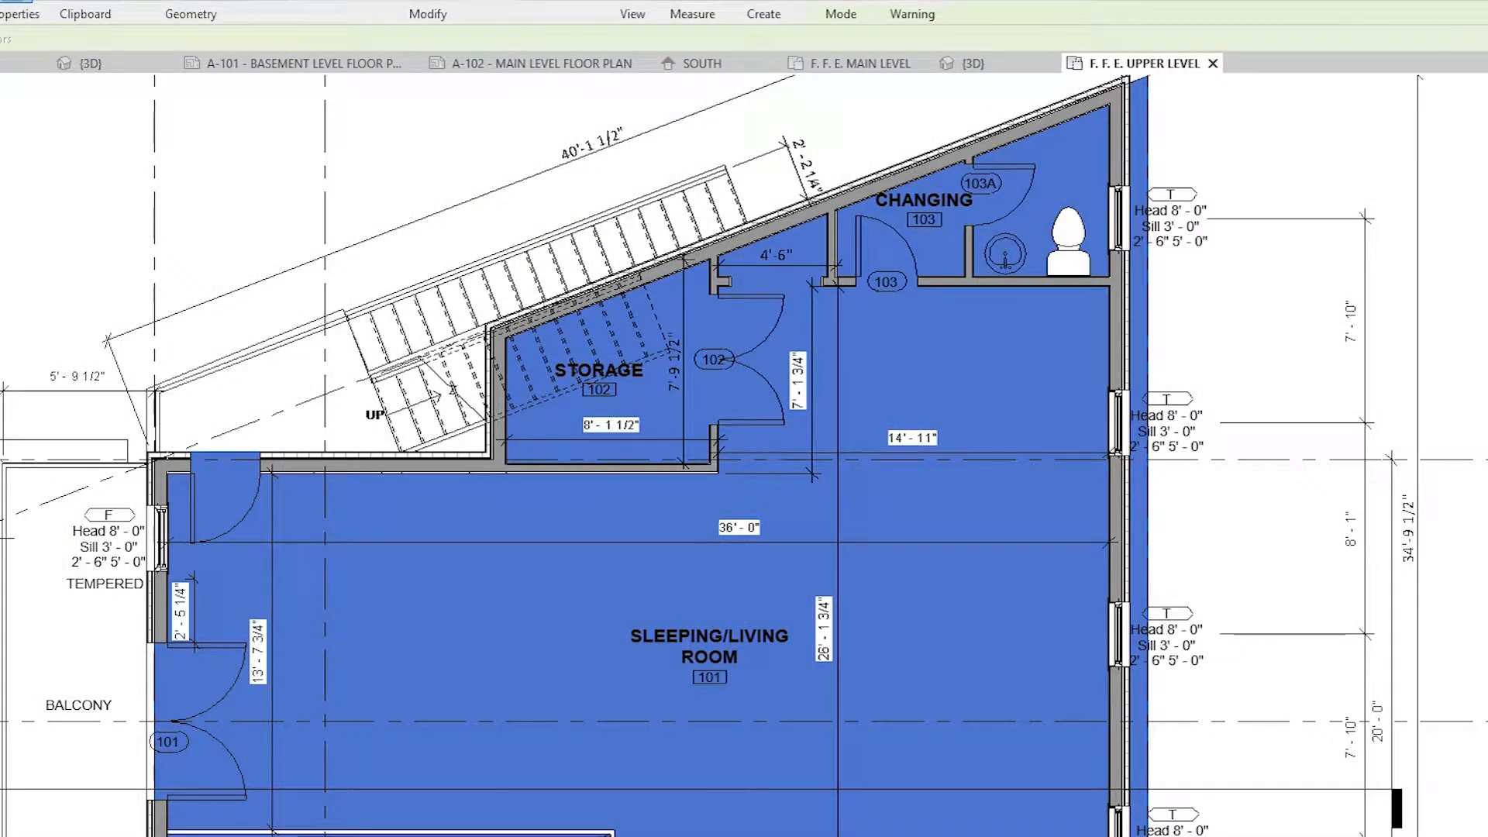
Step: Review the F. F. E. UPPER LEVEL plan with the floor deselected, focusing on the storage and changing rooms
{"action": "scroll", "coordinate": [410, 386], "scroll_direction": "down", "scroll_amount": 3}
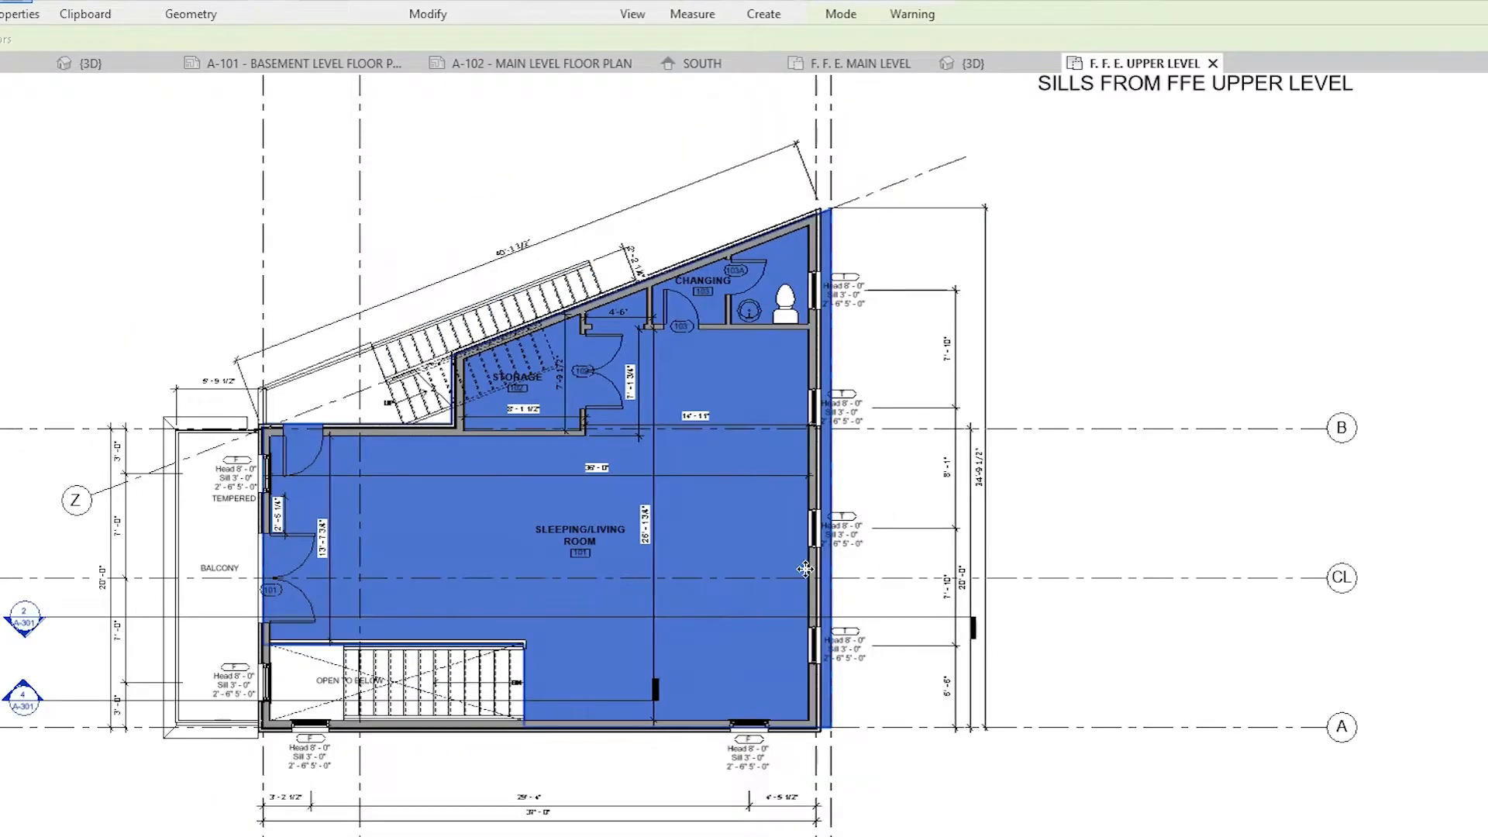
{"action": "left_click", "coordinate": [911, 480]}
{"action": "scroll", "coordinate": [838, 519], "scroll_direction": "up", "scroll_amount": 3}
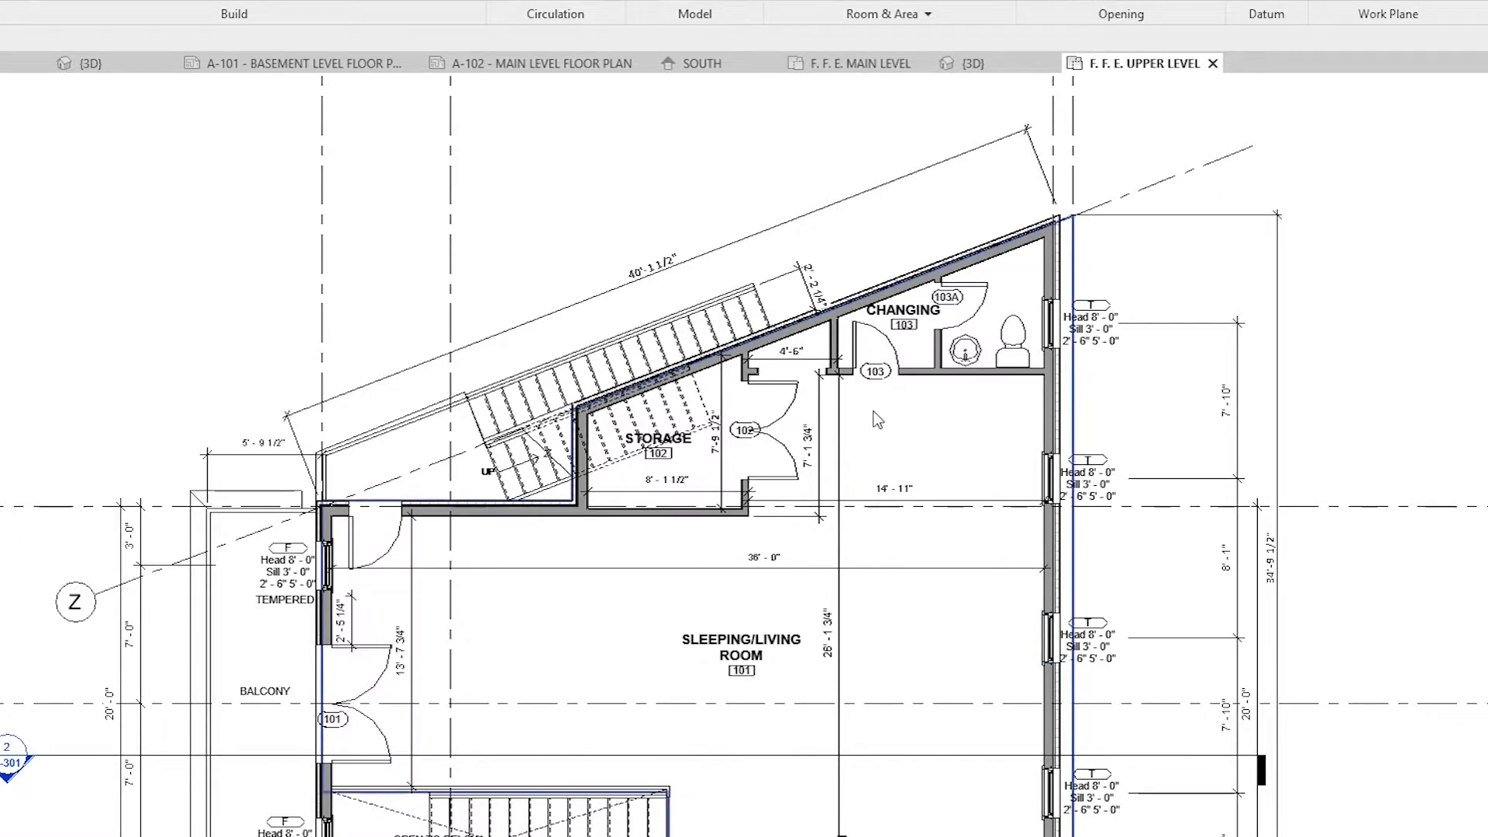
{"action": "scroll", "coordinate": [887, 380], "scroll_direction": "up", "scroll_amount": 4}
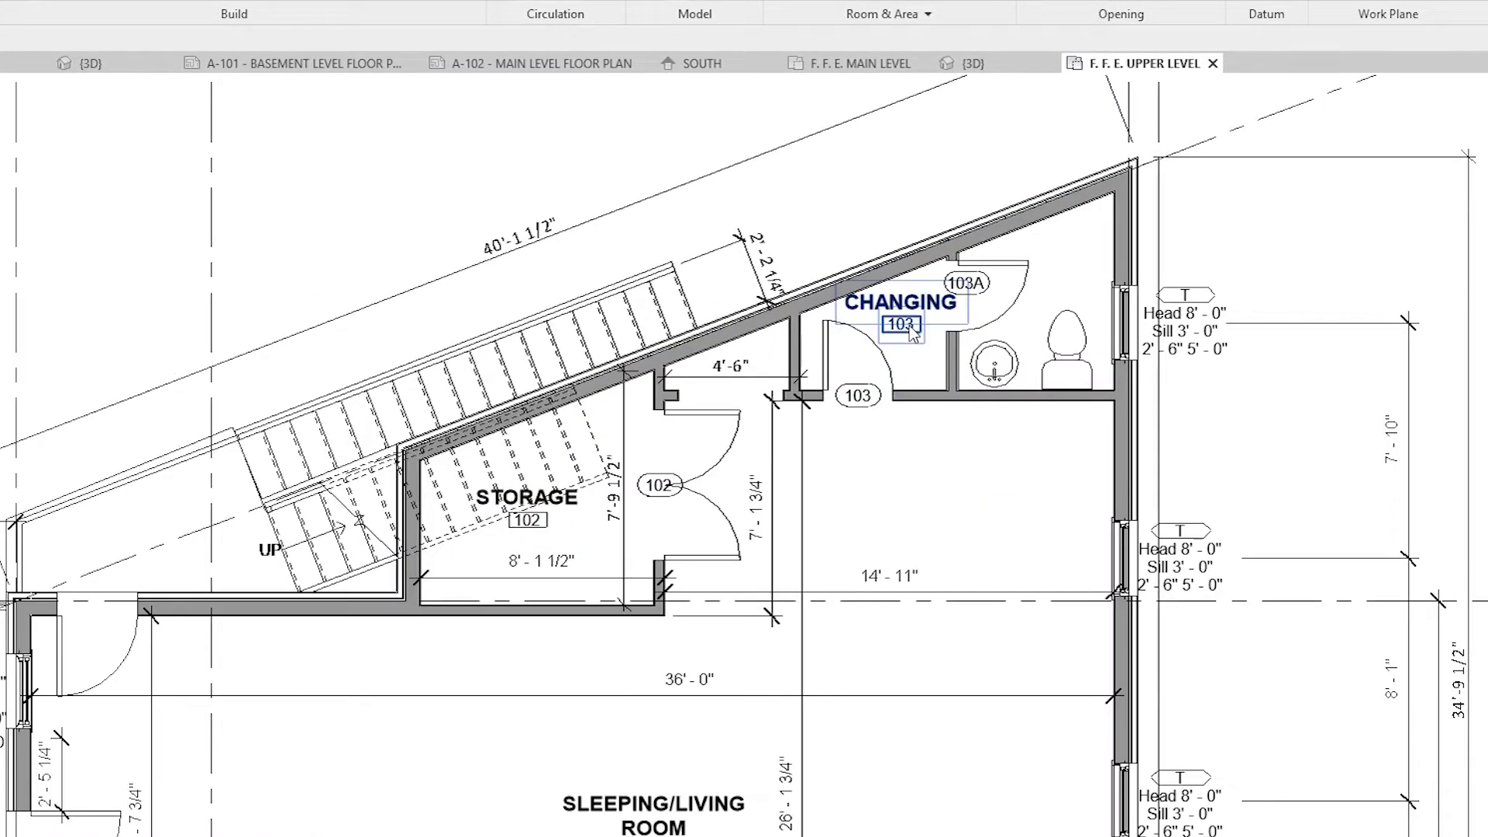
{"action": "scroll", "coordinate": [916, 344], "scroll_direction": "down", "scroll_amount": 1}
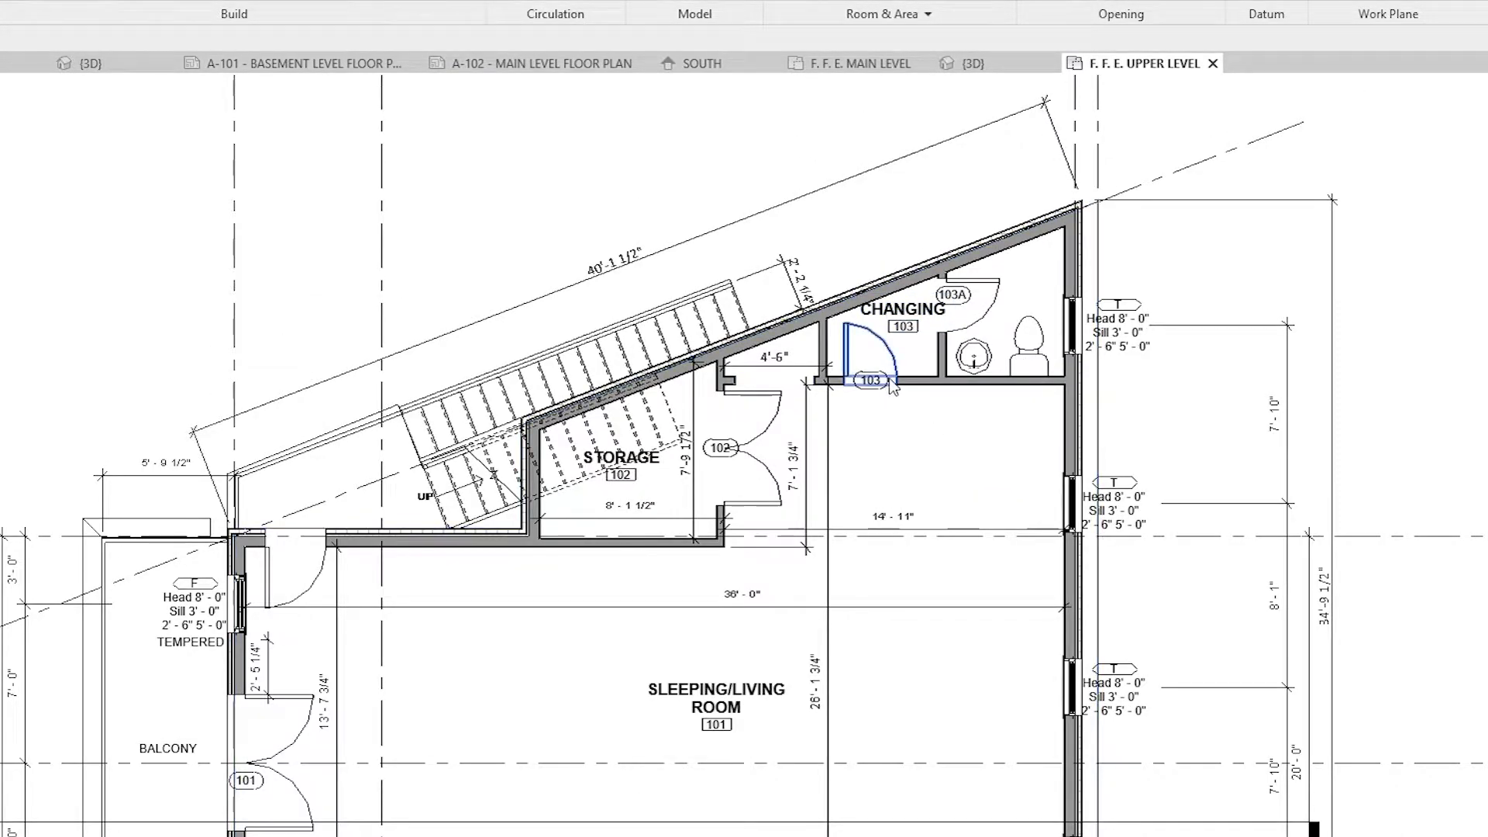
{"action": "scroll", "coordinate": [893, 384], "scroll_direction": "up", "scroll_amount": 1}
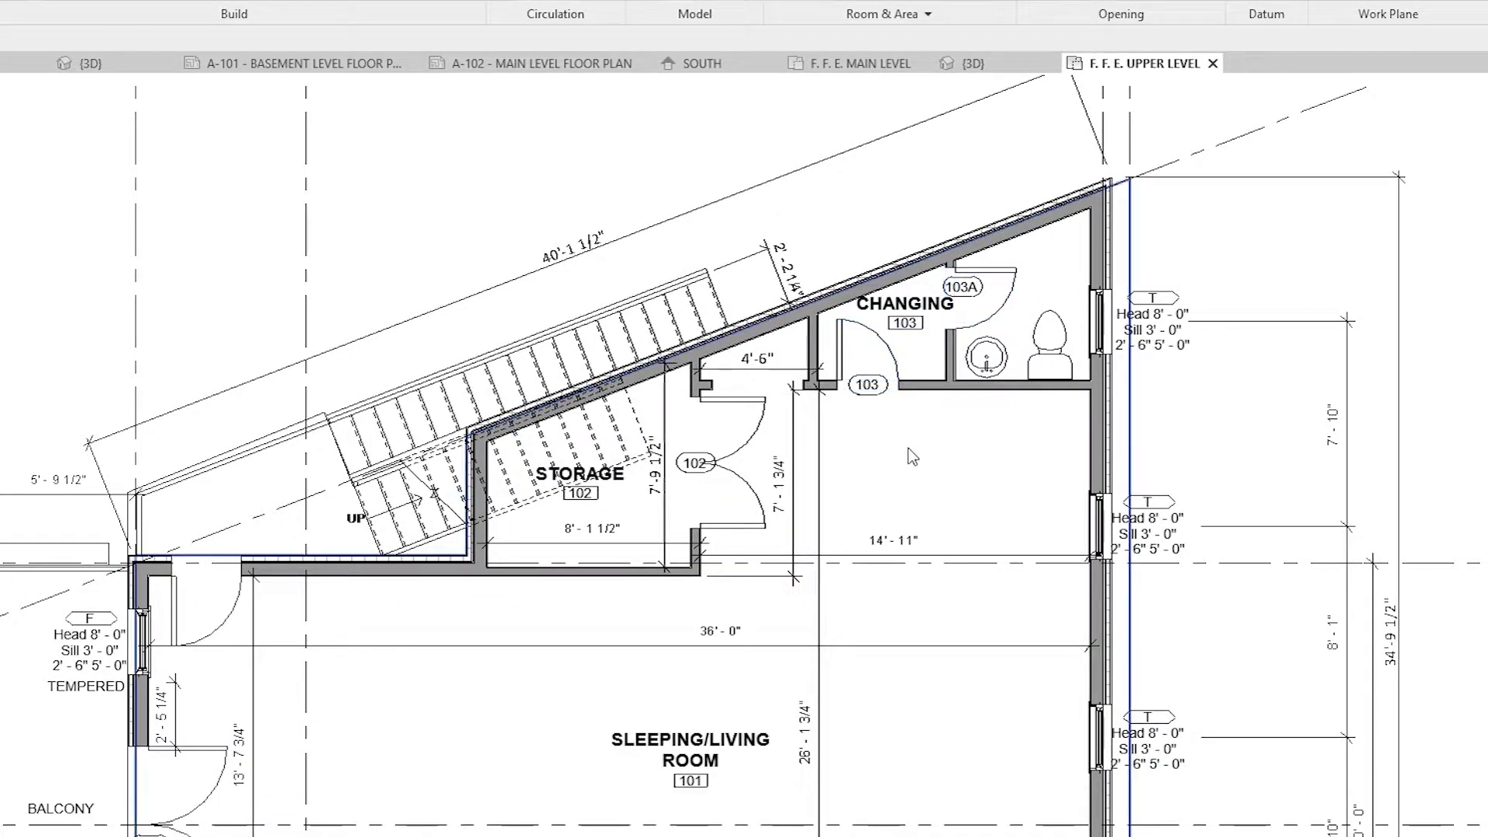
{"action": "scroll", "coordinate": [905, 448], "scroll_direction": "down", "scroll_amount": 1}
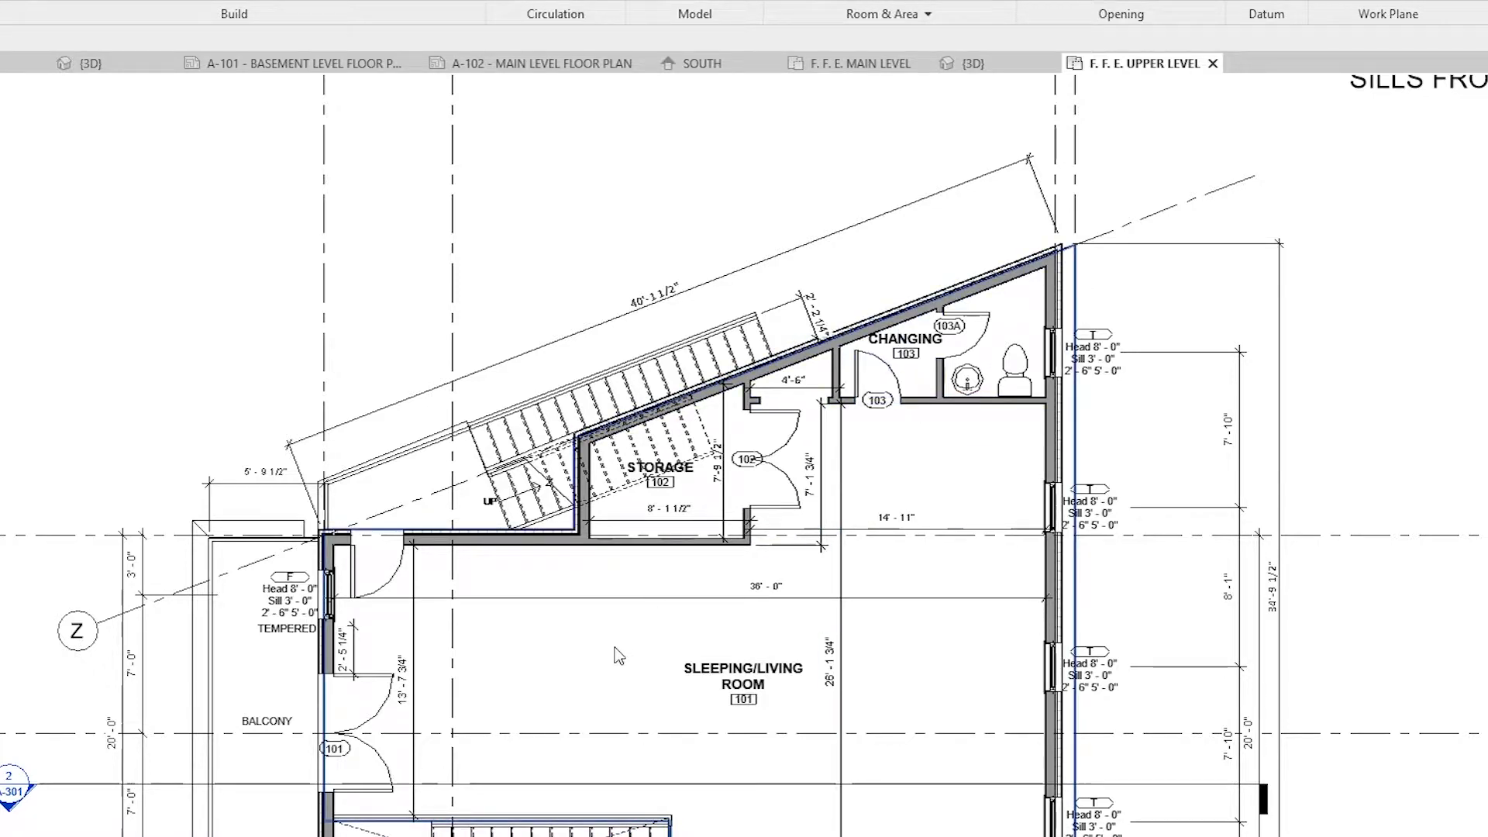
Step: Move the 14' - 11" dimension below the changing room in line with the storage room's 8' - 1 1/2" dimension
{"action": "left_click", "coordinate": [857, 528]}
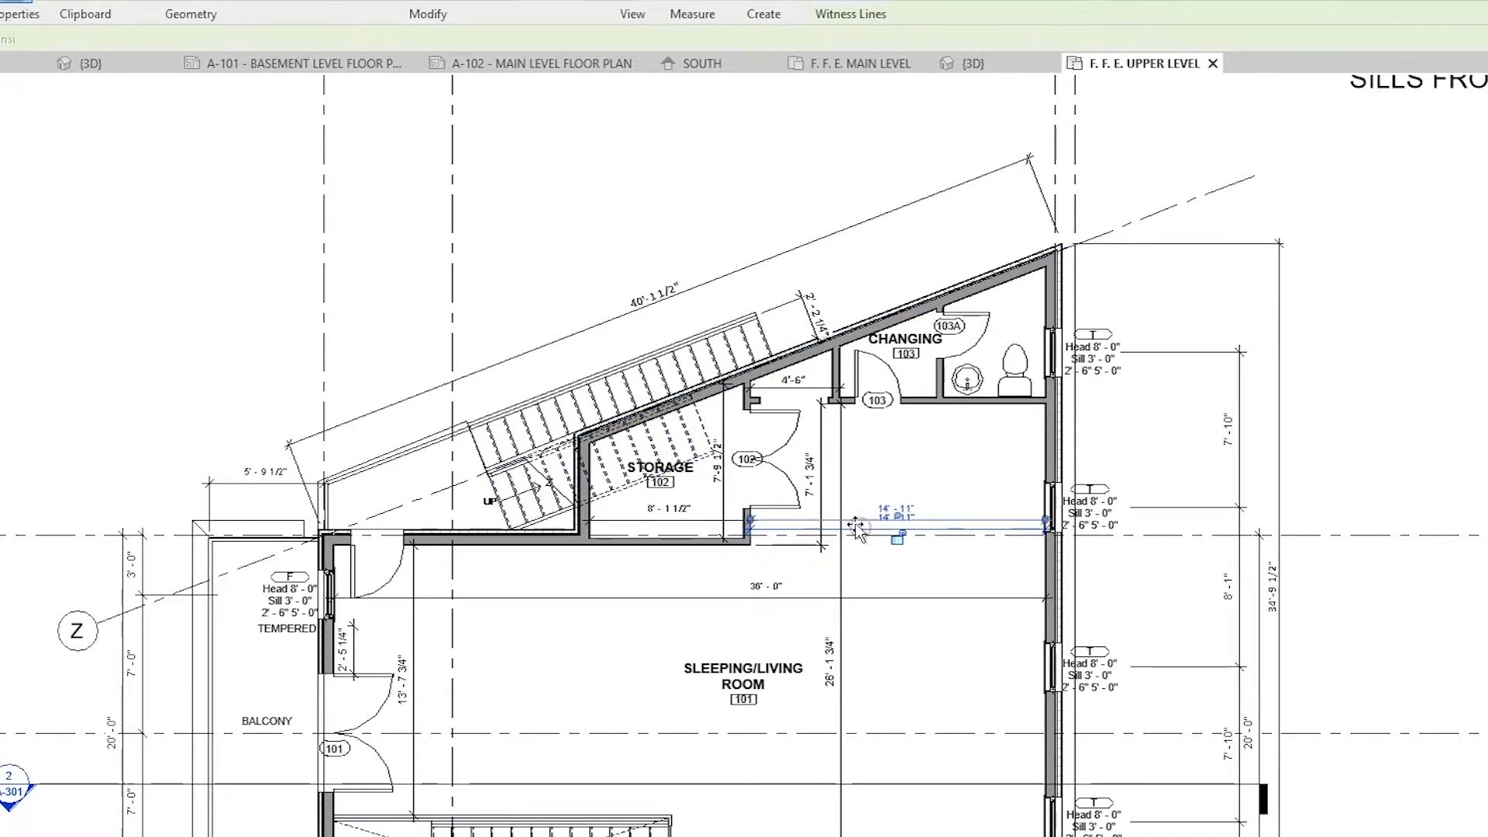
{"action": "left_click", "coordinate": [1152, 454]}
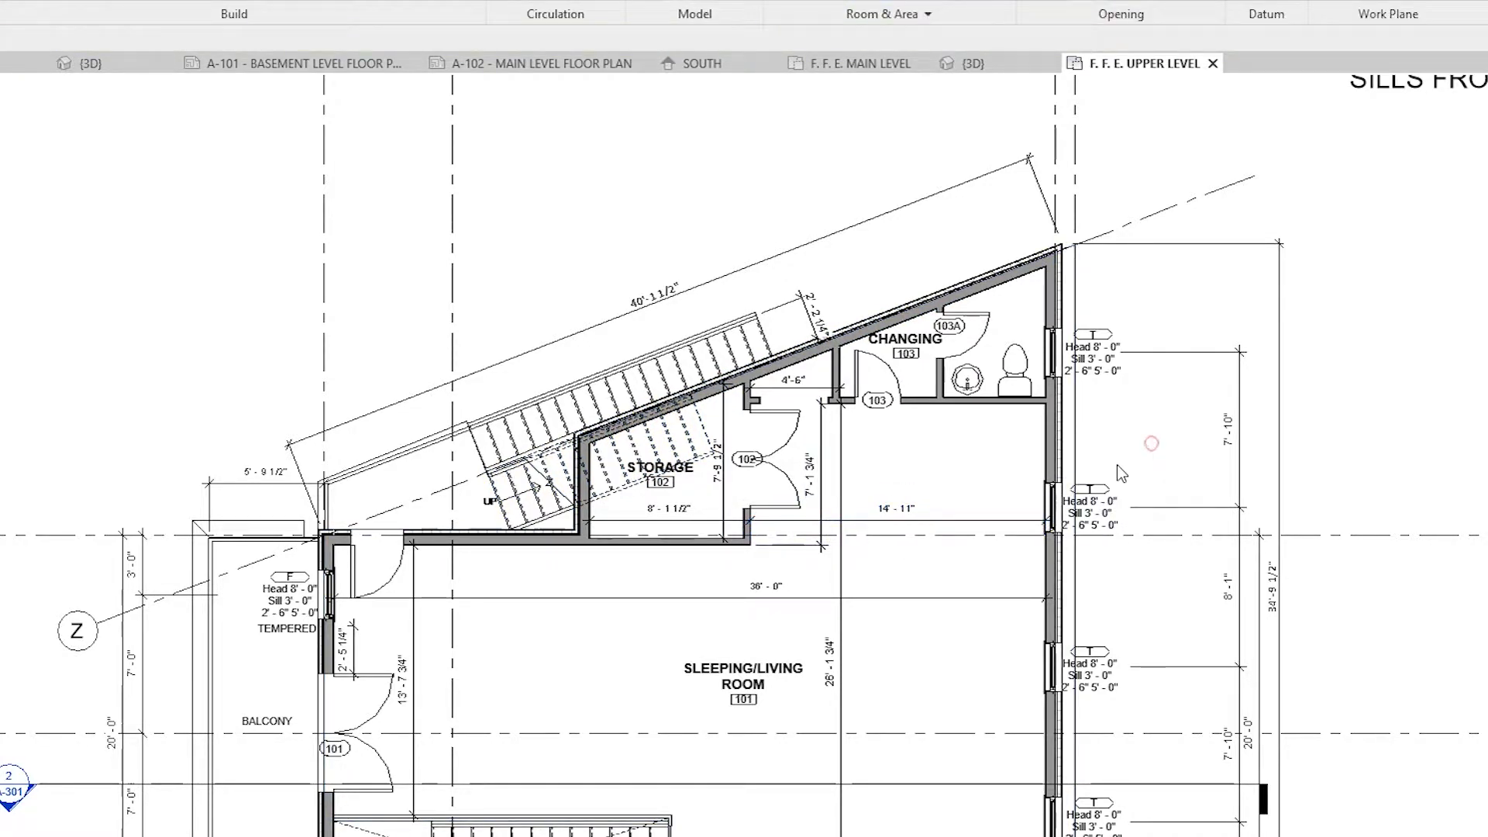
{"action": "scroll", "coordinate": [1116, 577], "scroll_direction": "down", "scroll_amount": 1}
{"action": "scroll", "coordinate": [1139, 563], "scroll_direction": "down", "scroll_amount": 1}
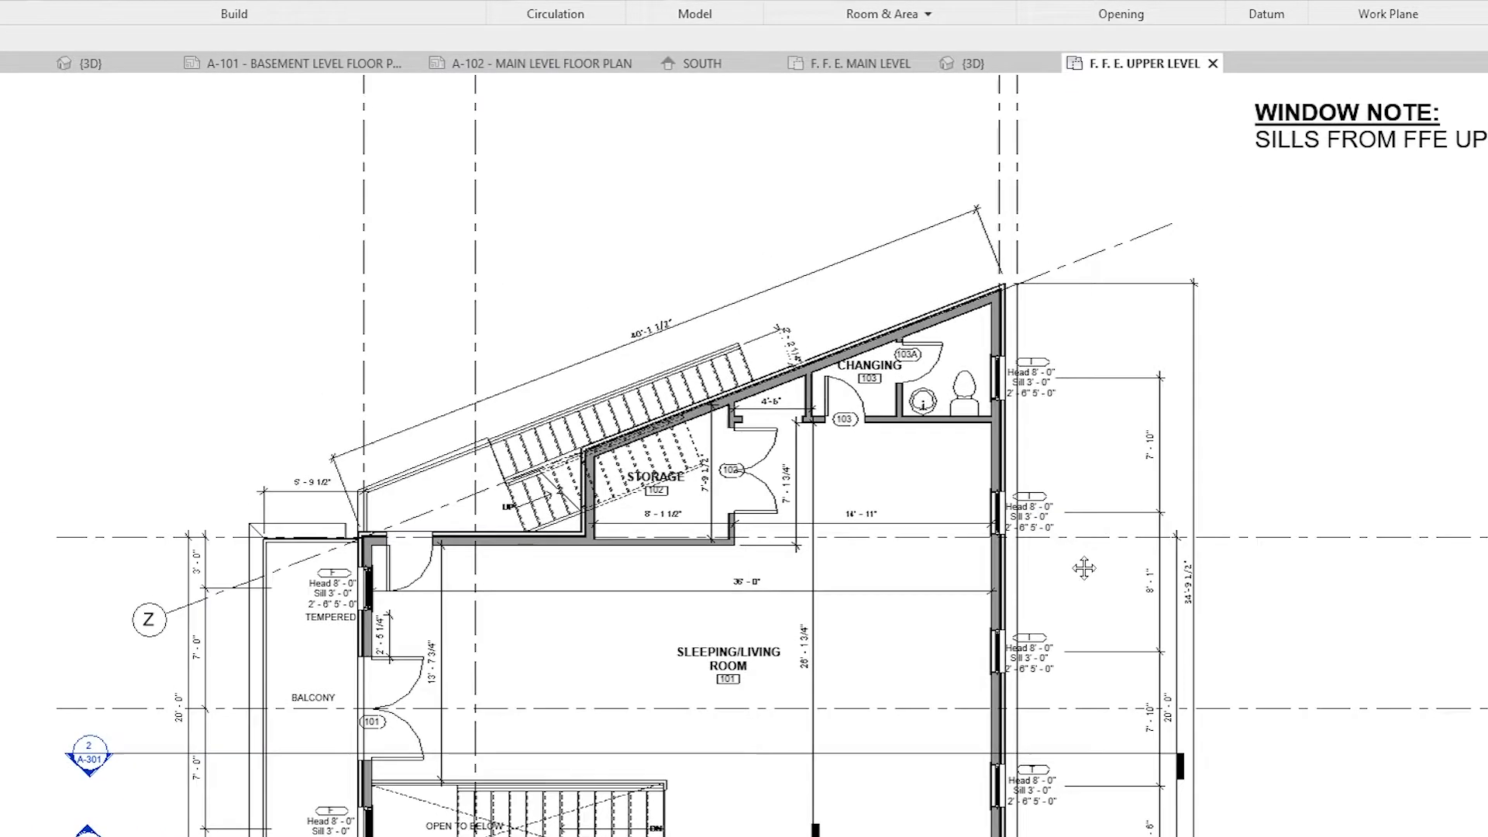
{"action": "scroll", "coordinate": [988, 607], "scroll_direction": "up", "scroll_amount": 2}
{"action": "middle_click_drag", "start_coordinate": [987, 607], "coordinate": [1140, 604]}
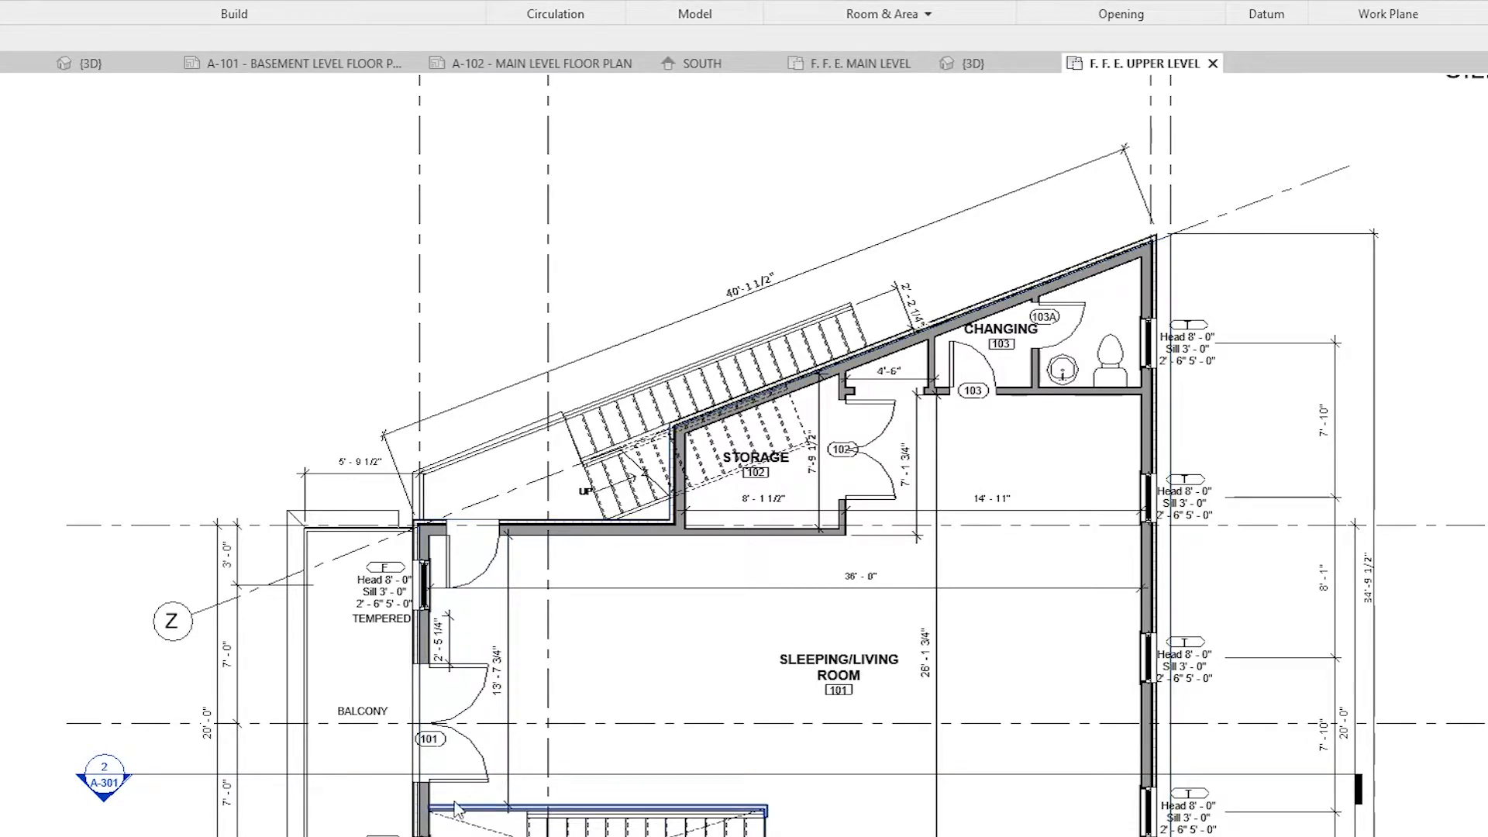
Step: Return to the 3D view and check the upper-level floor slab through the exterior wall by selecting and deselecting it
{"action": "scroll", "coordinate": [469, 403], "scroll_direction": "down", "scroll_amount": 2}
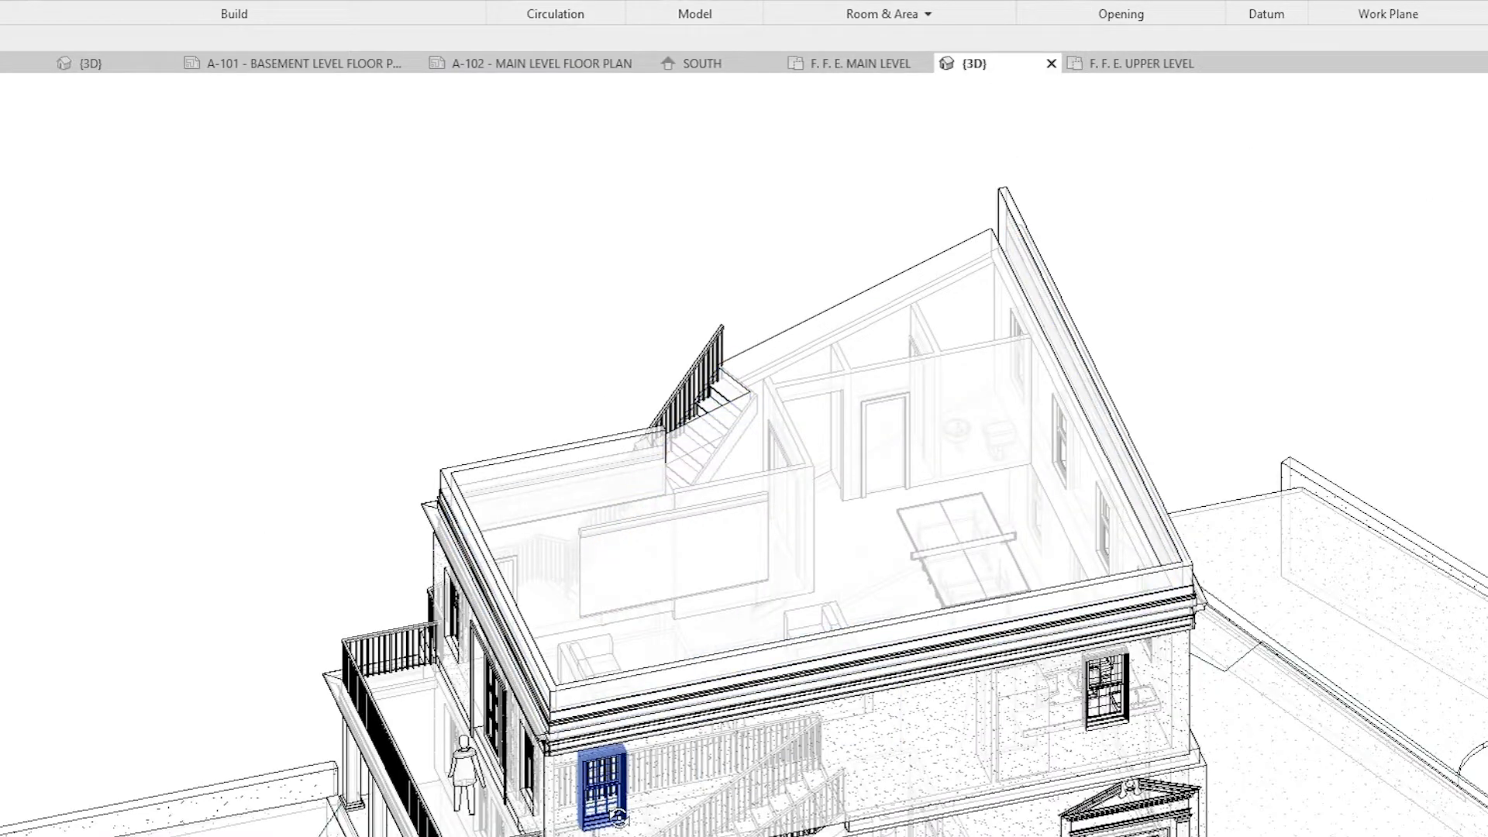
{"action": "middle_click_drag", "start_coordinate": [612, 810], "coordinate": [329, 583], "text": "shift"}
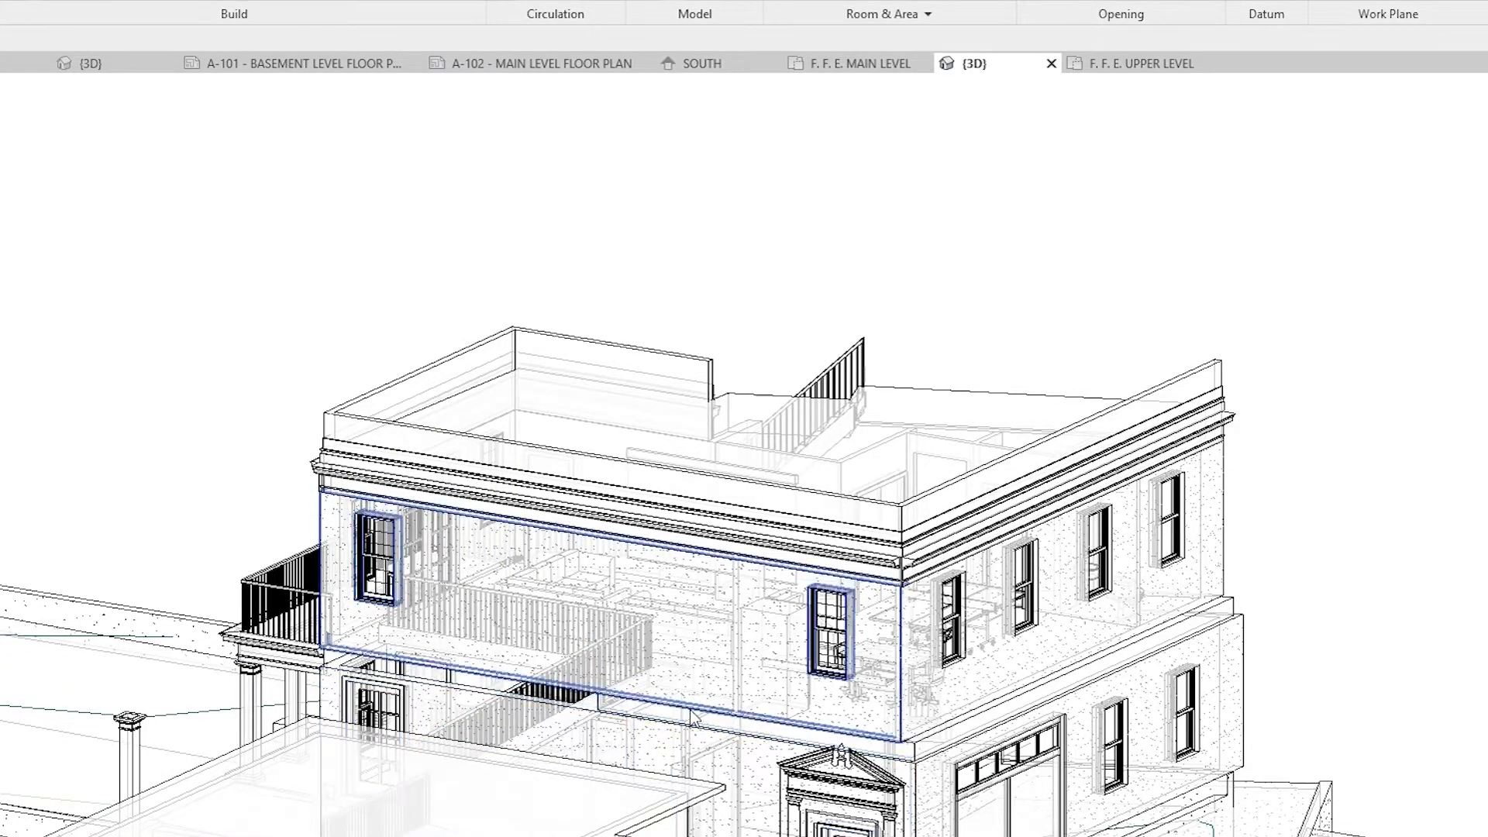
{"action": "scroll", "coordinate": [694, 717], "scroll_direction": "up", "scroll_amount": 2}
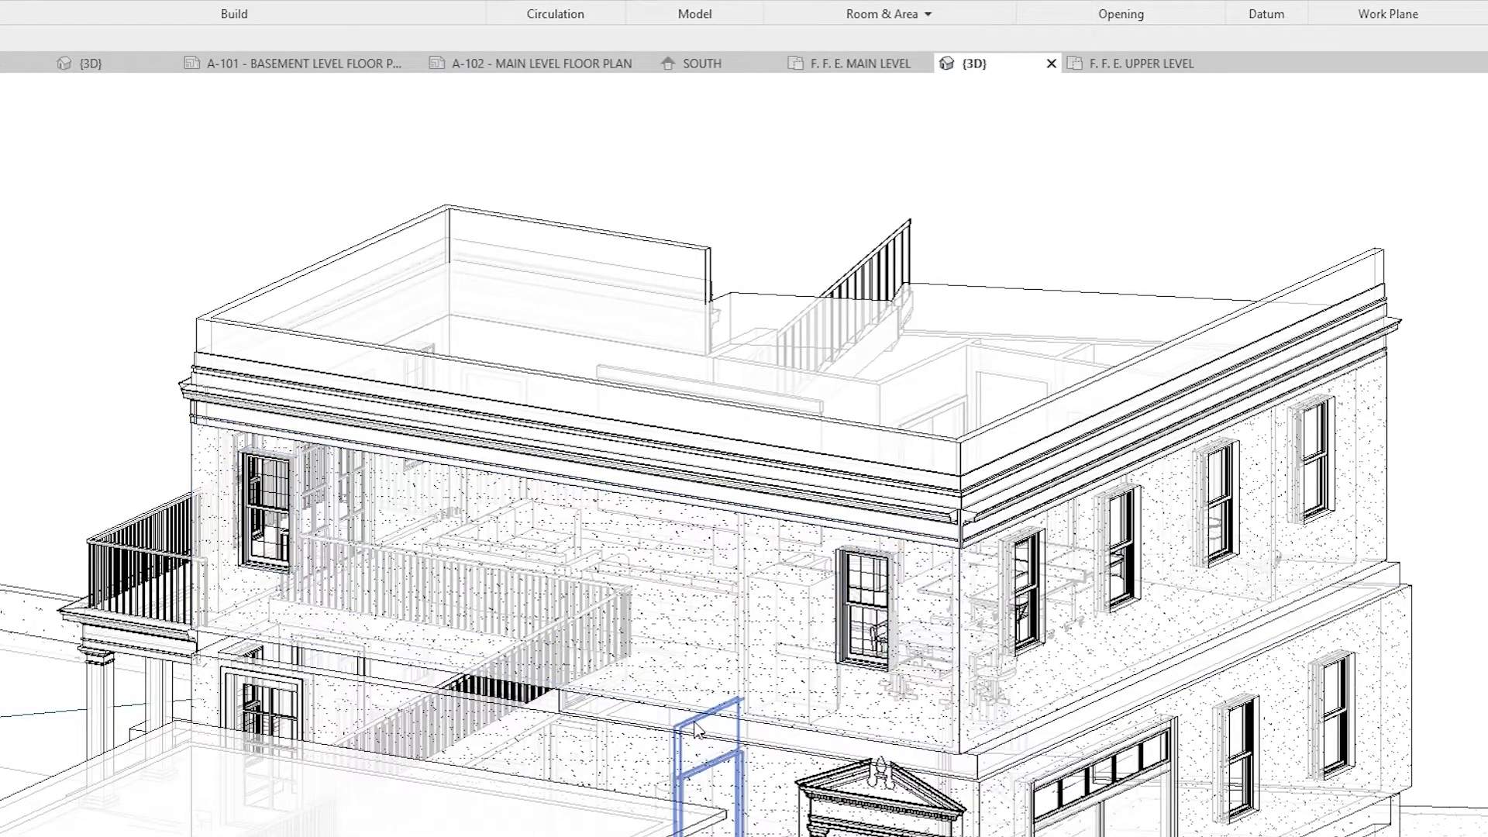
{"action": "left_click", "coordinate": [620, 687]}
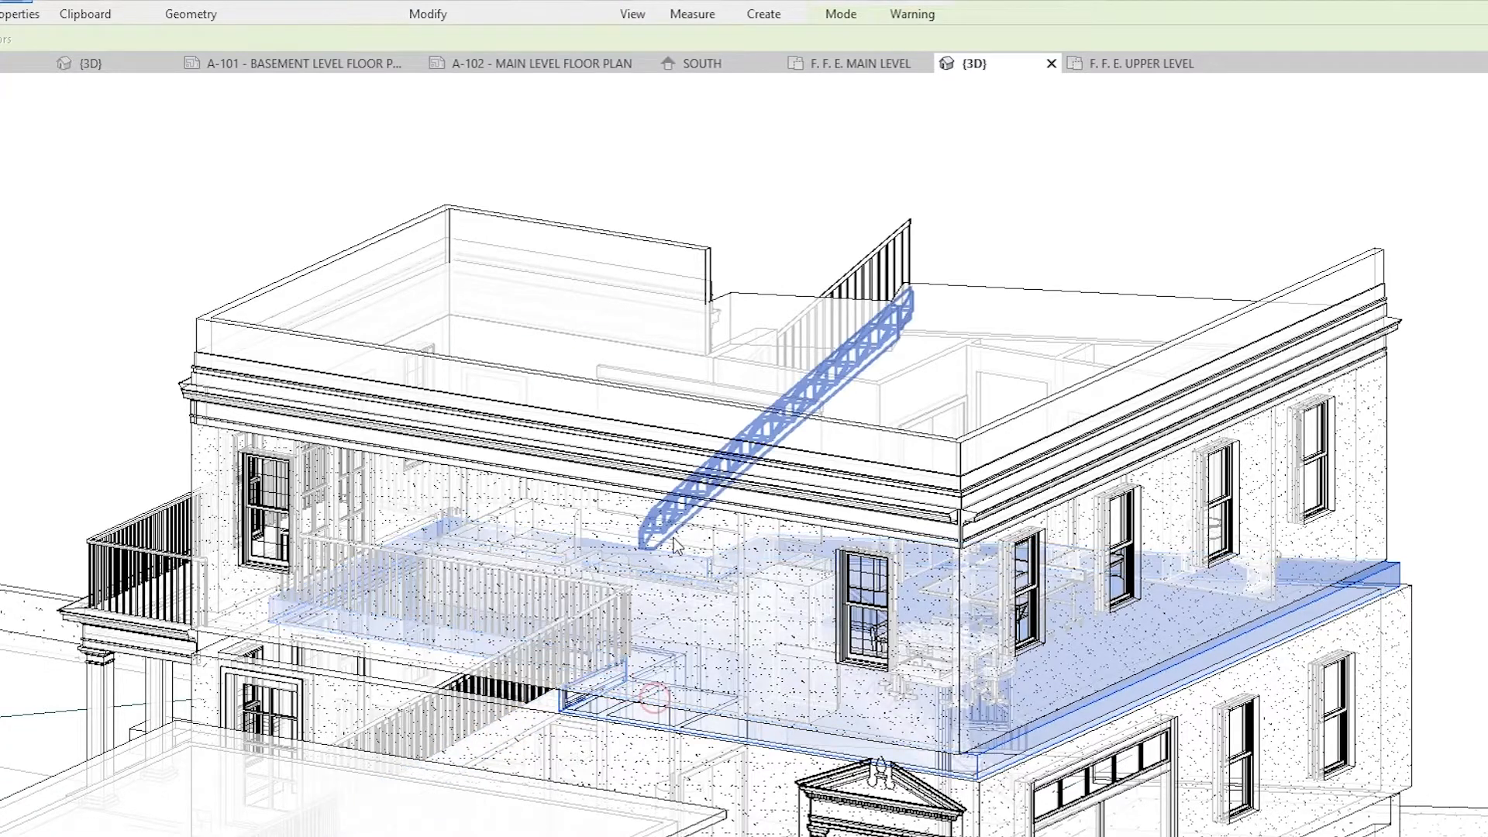
{"action": "key", "text": "Escape"}
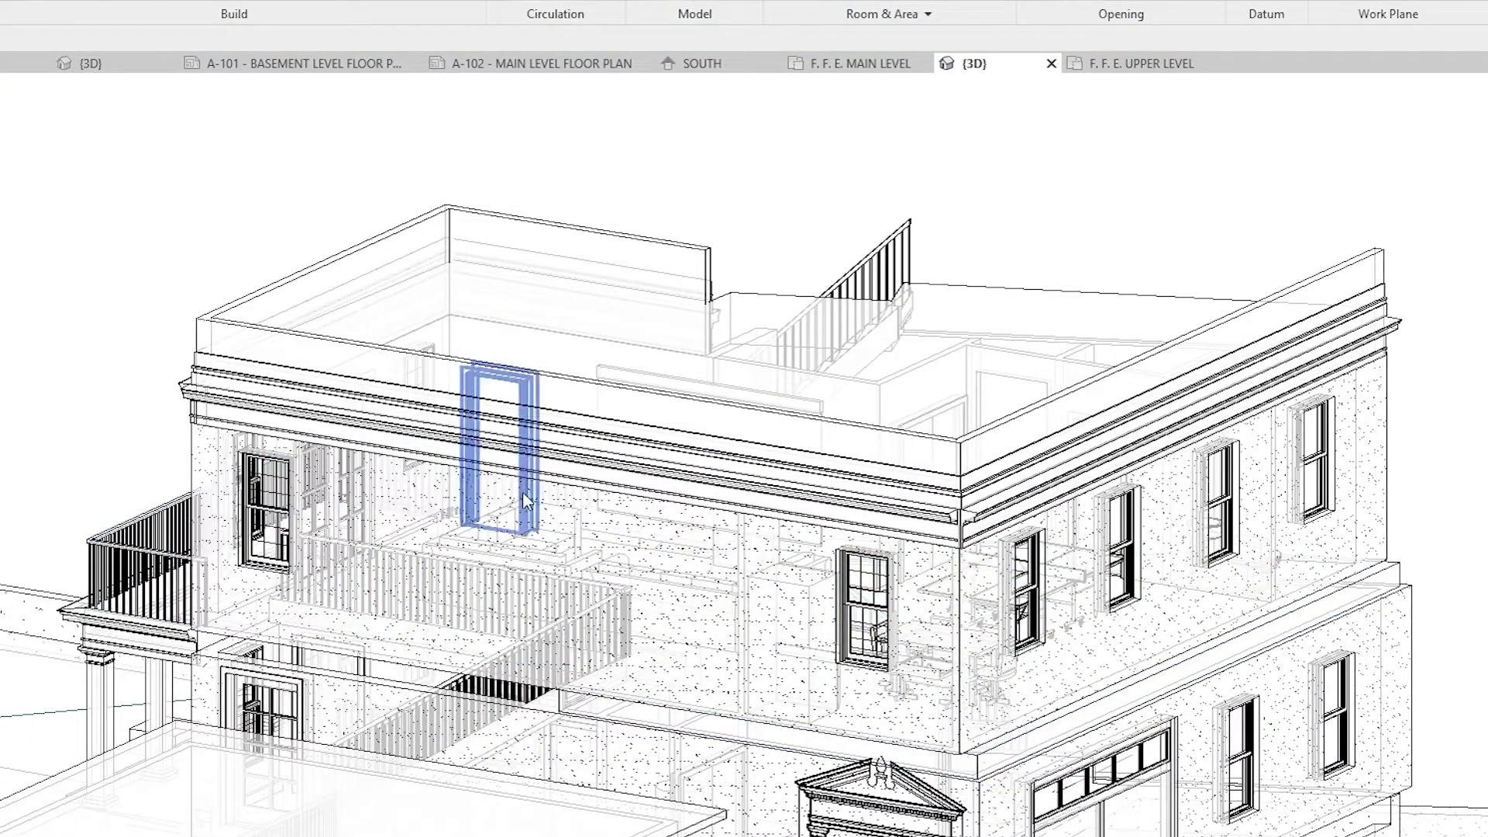
{"action": "left_click", "coordinate": [612, 523]}
Step: Inspect the house exterior in 3D, covering the balcony facade, the rooftop parapet and the outside stairs
{"action": "middle_click_drag", "start_coordinate": [582, 707], "coordinate": [798, 727], "text": "shift"}
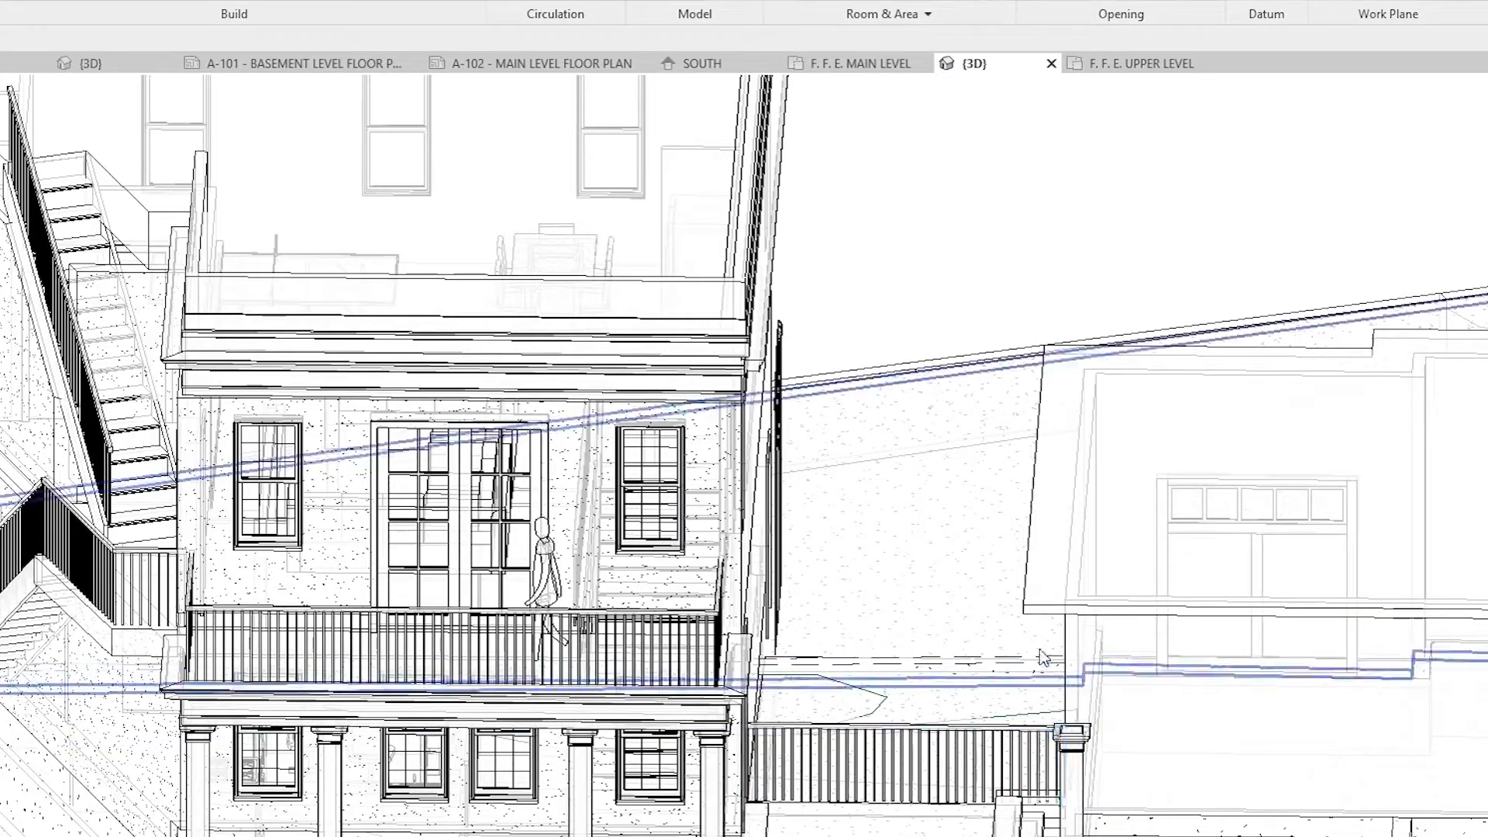
{"action": "middle_click_drag", "start_coordinate": [1042, 658], "coordinate": [650, 525], "text": "shift"}
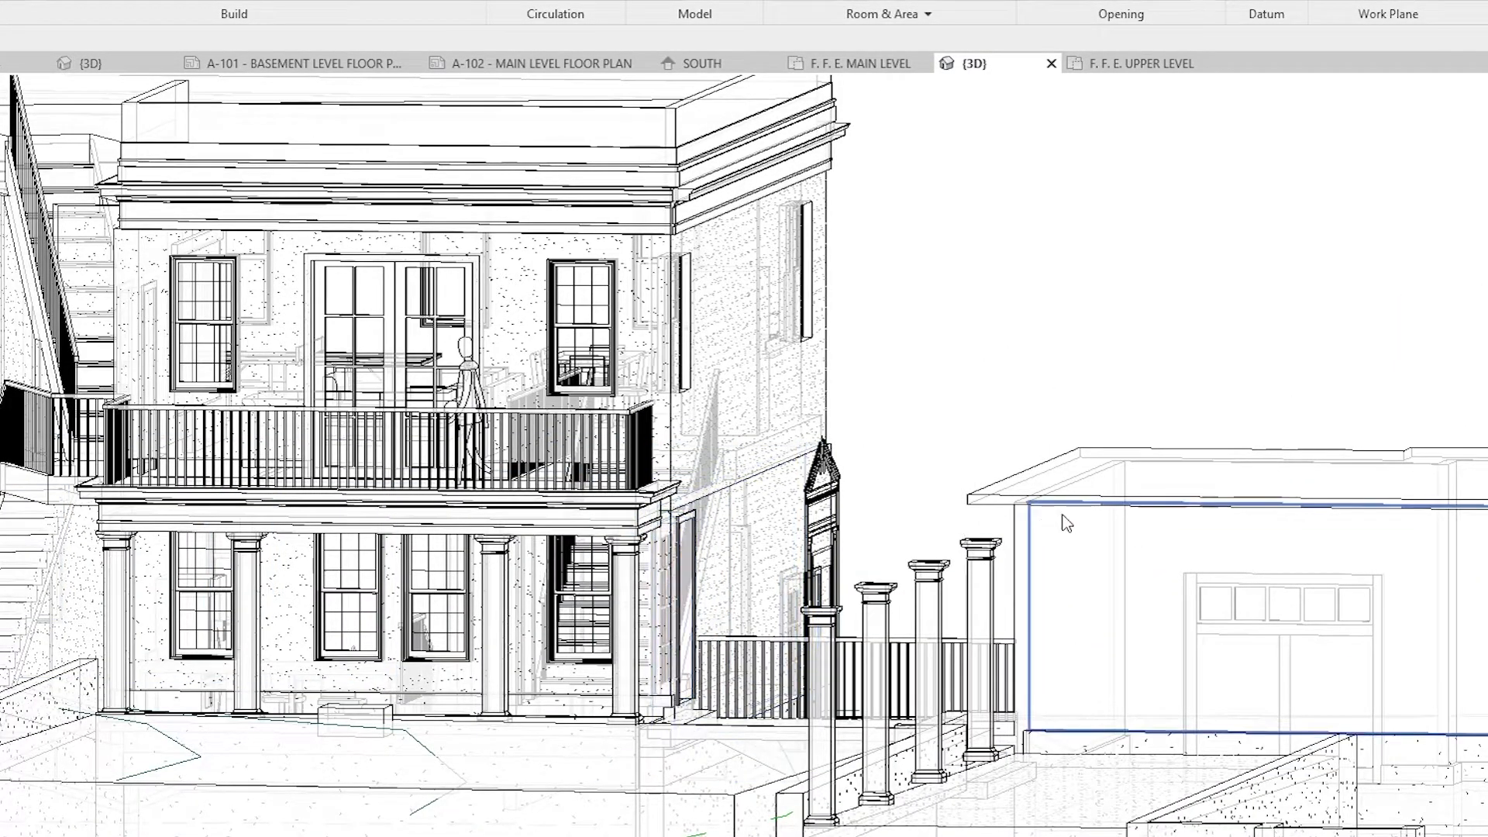
{"action": "middle_click_drag", "start_coordinate": [909, 674], "coordinate": [1017, 829], "text": "shift"}
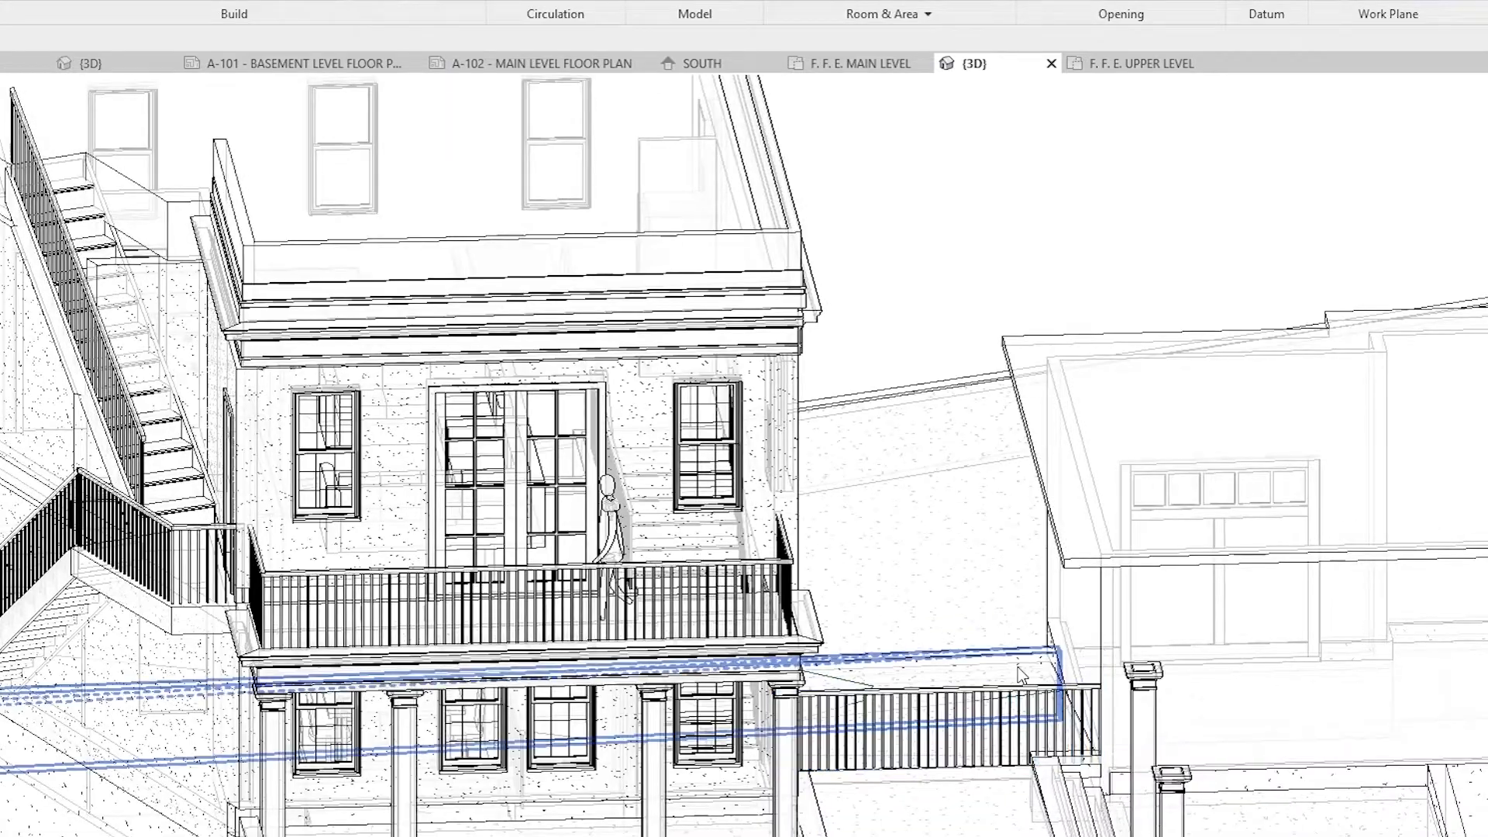
{"action": "middle_click_drag", "start_coordinate": [965, 697], "coordinate": [933, 597], "text": "shift"}
{"action": "middle_click_drag", "start_coordinate": [928, 677], "coordinate": [771, 790], "text": "shift"}
{"action": "scroll", "coordinate": [1023, 643], "scroll_direction": "down", "scroll_amount": 4}
{"action": "middle_click_drag", "start_coordinate": [657, 798], "coordinate": [829, 585], "text": "shift"}
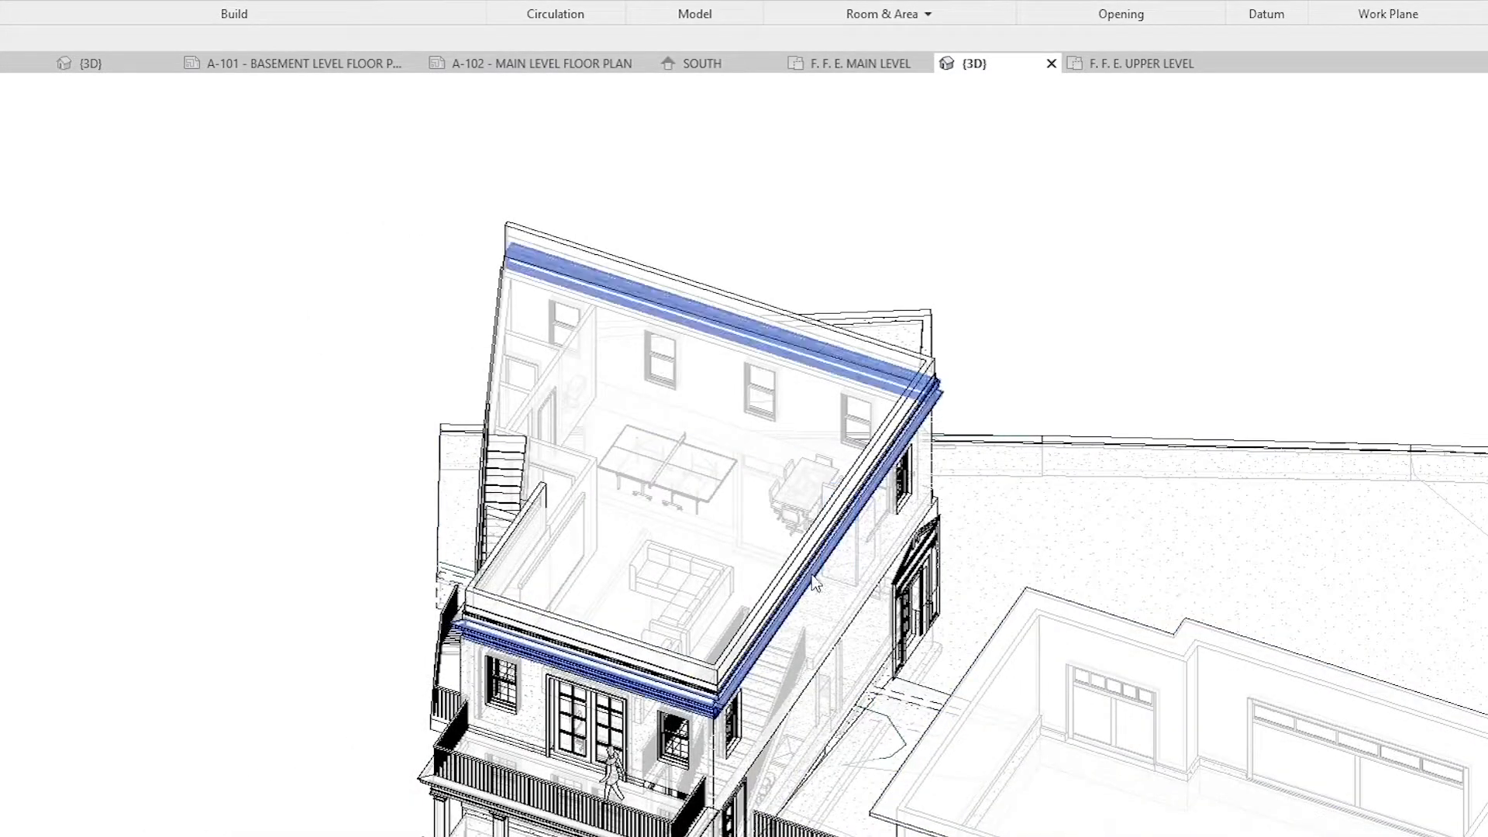
{"action": "middle_click_drag", "start_coordinate": [366, 414], "coordinate": [401, 349], "text": "shift"}
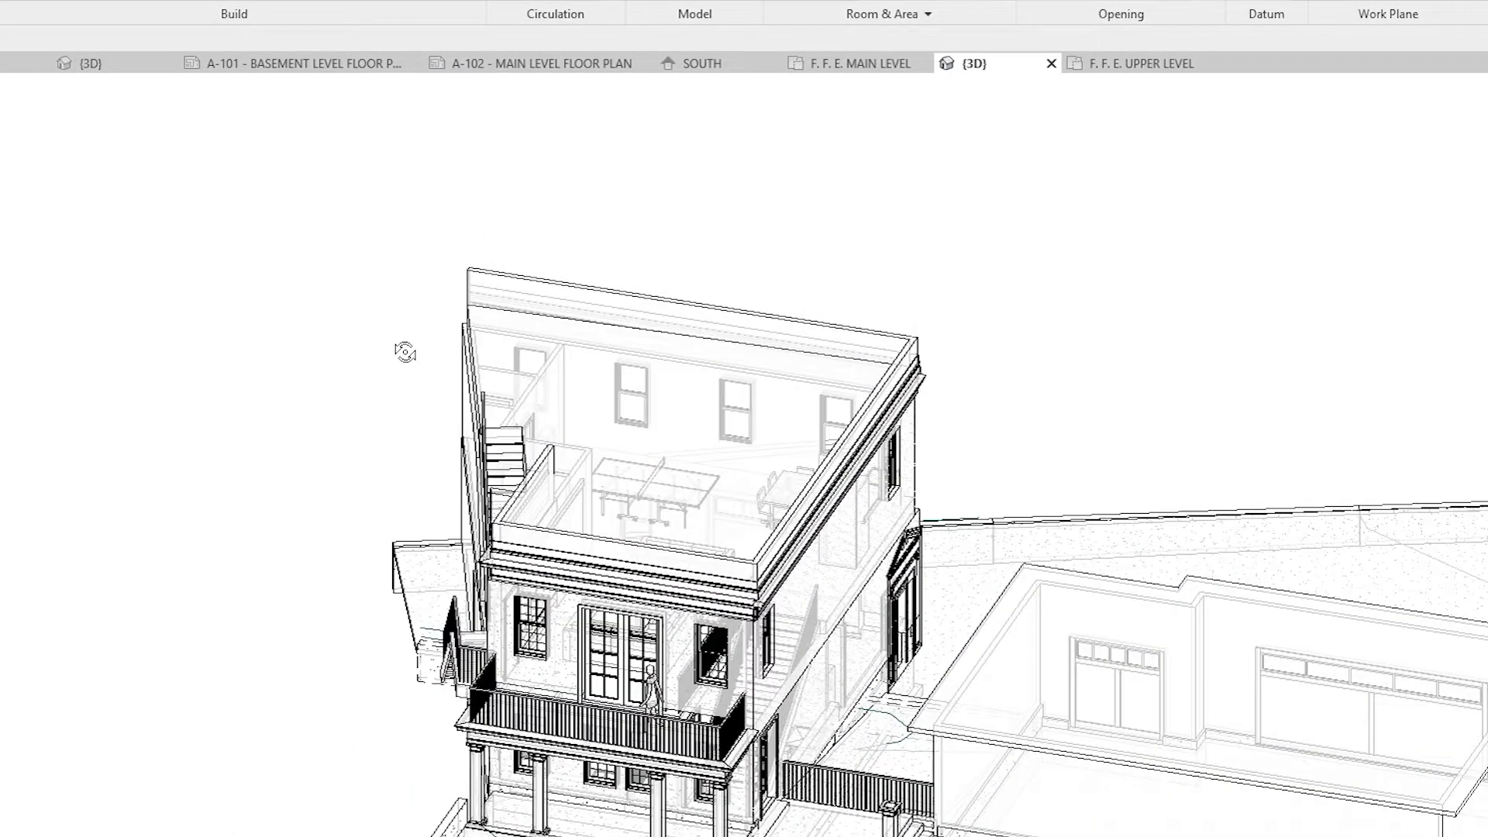
{"action": "middle_click_drag", "start_coordinate": [613, 444], "coordinate": [518, 358], "text": "shift"}
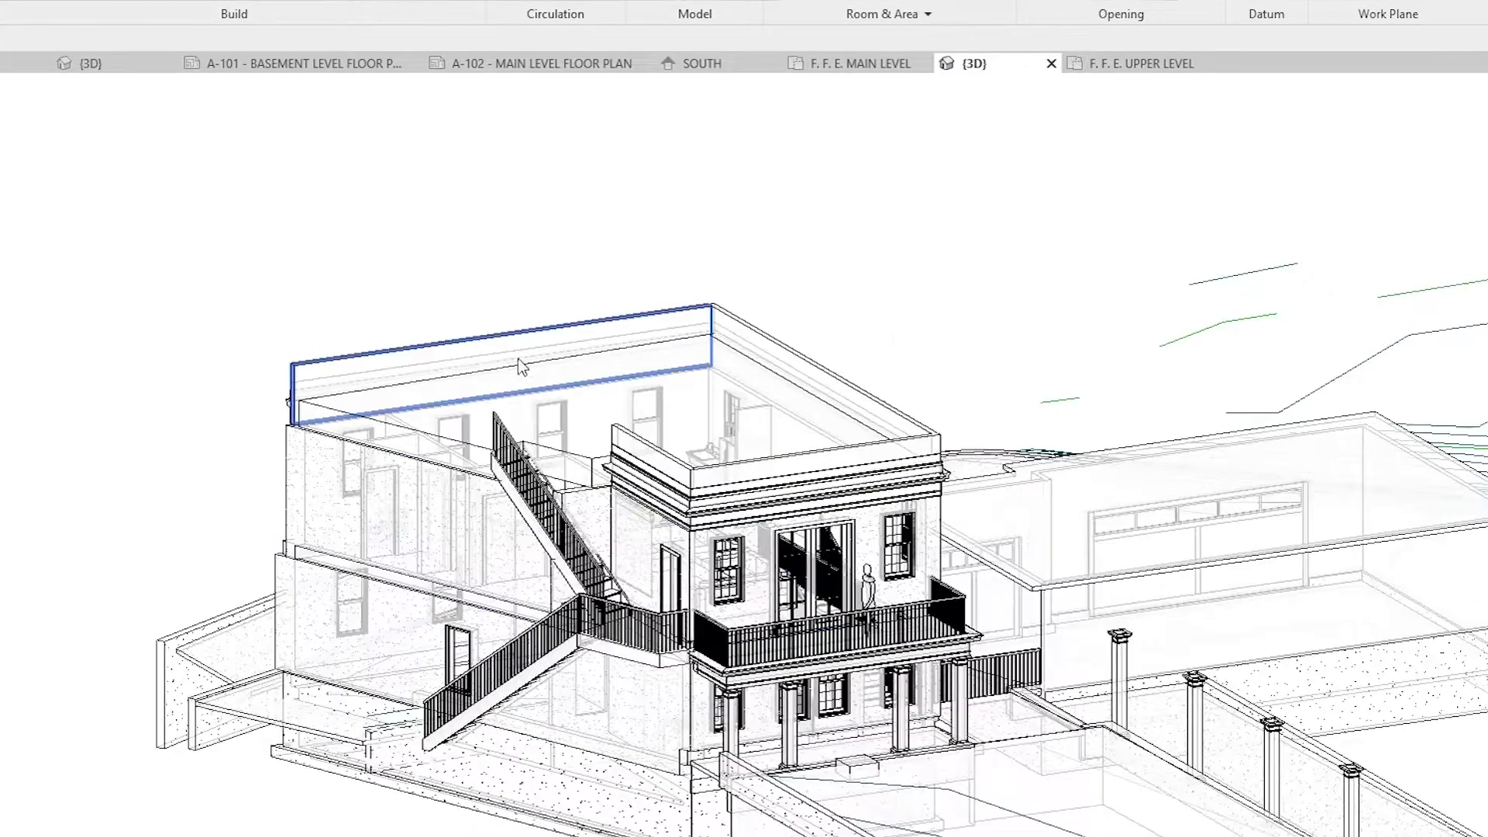
Step: Examine the upper level's interior layout, rooftop parapet and balcony front from above in the 3D view
{"action": "middle_click_drag", "start_coordinate": [700, 372], "coordinate": [761, 671], "text": "shift"}
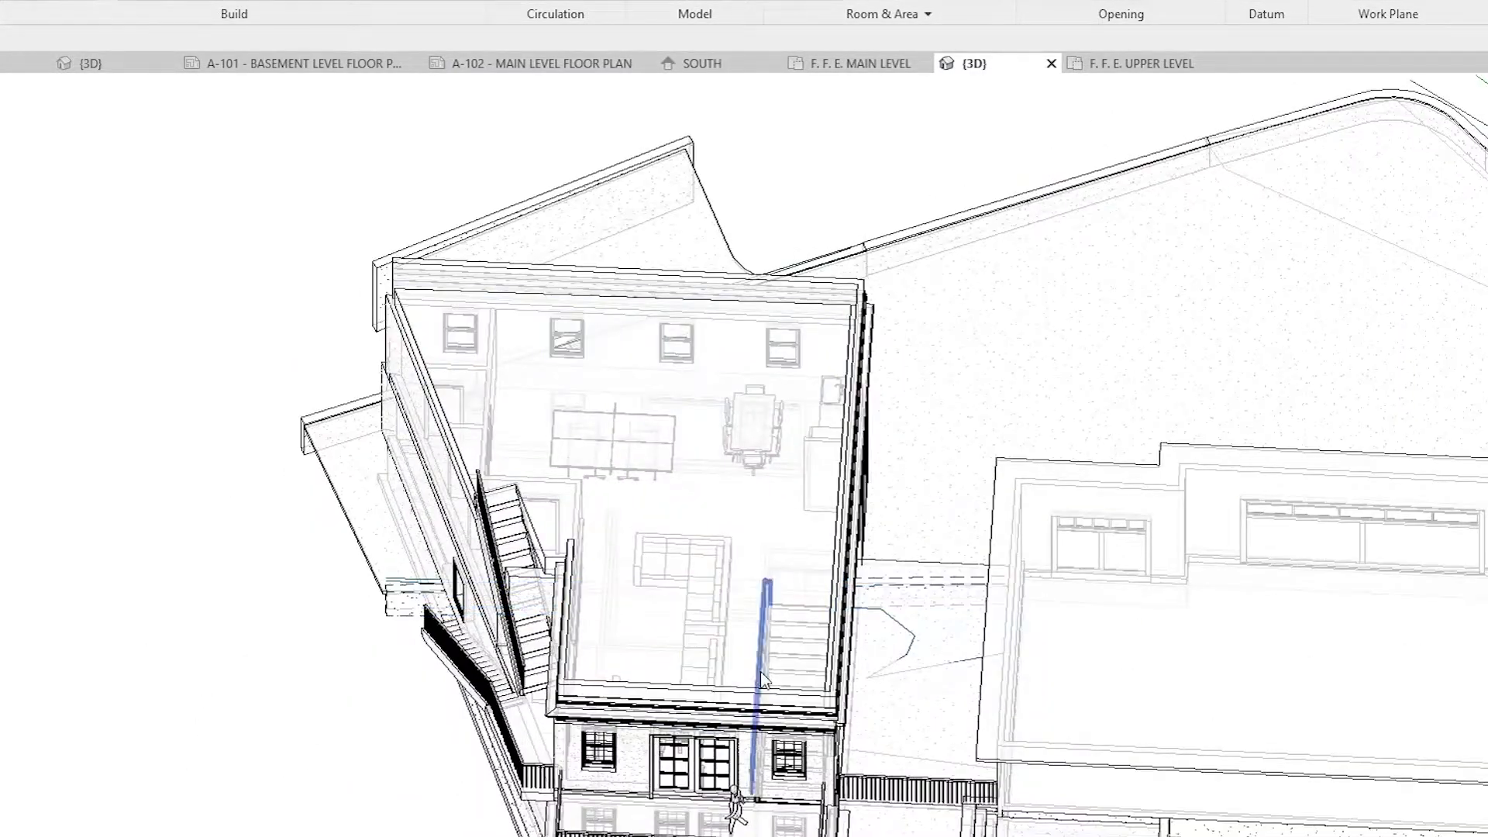
{"action": "middle_click_drag", "start_coordinate": [806, 702], "coordinate": [788, 759], "text": "shift"}
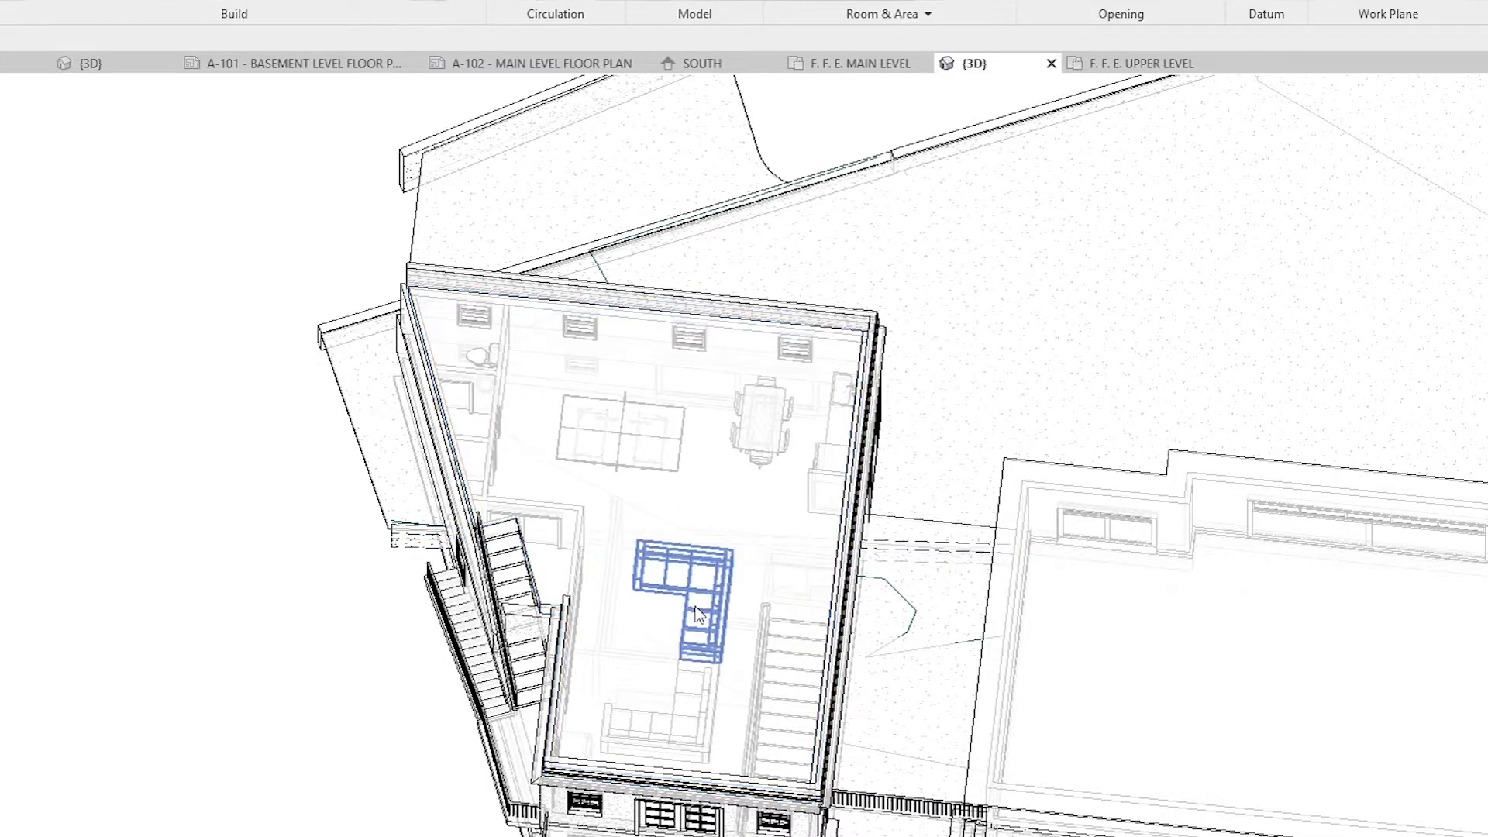
{"action": "middle_click_drag", "start_coordinate": [653, 671], "coordinate": [744, 273], "text": "shift"}
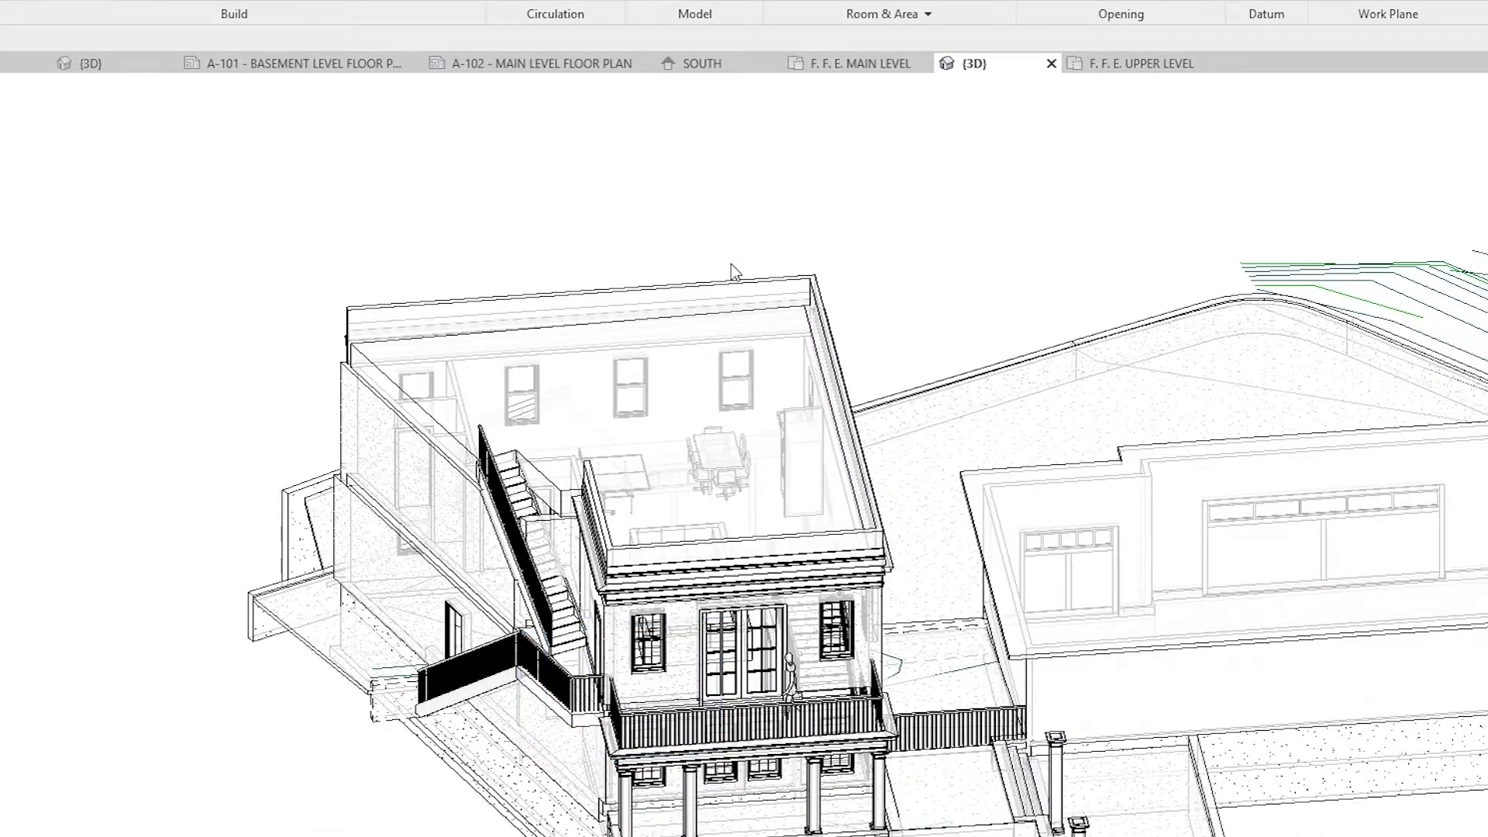
{"action": "middle_click_drag", "start_coordinate": [731, 263], "coordinate": [854, 505], "text": "shift"}
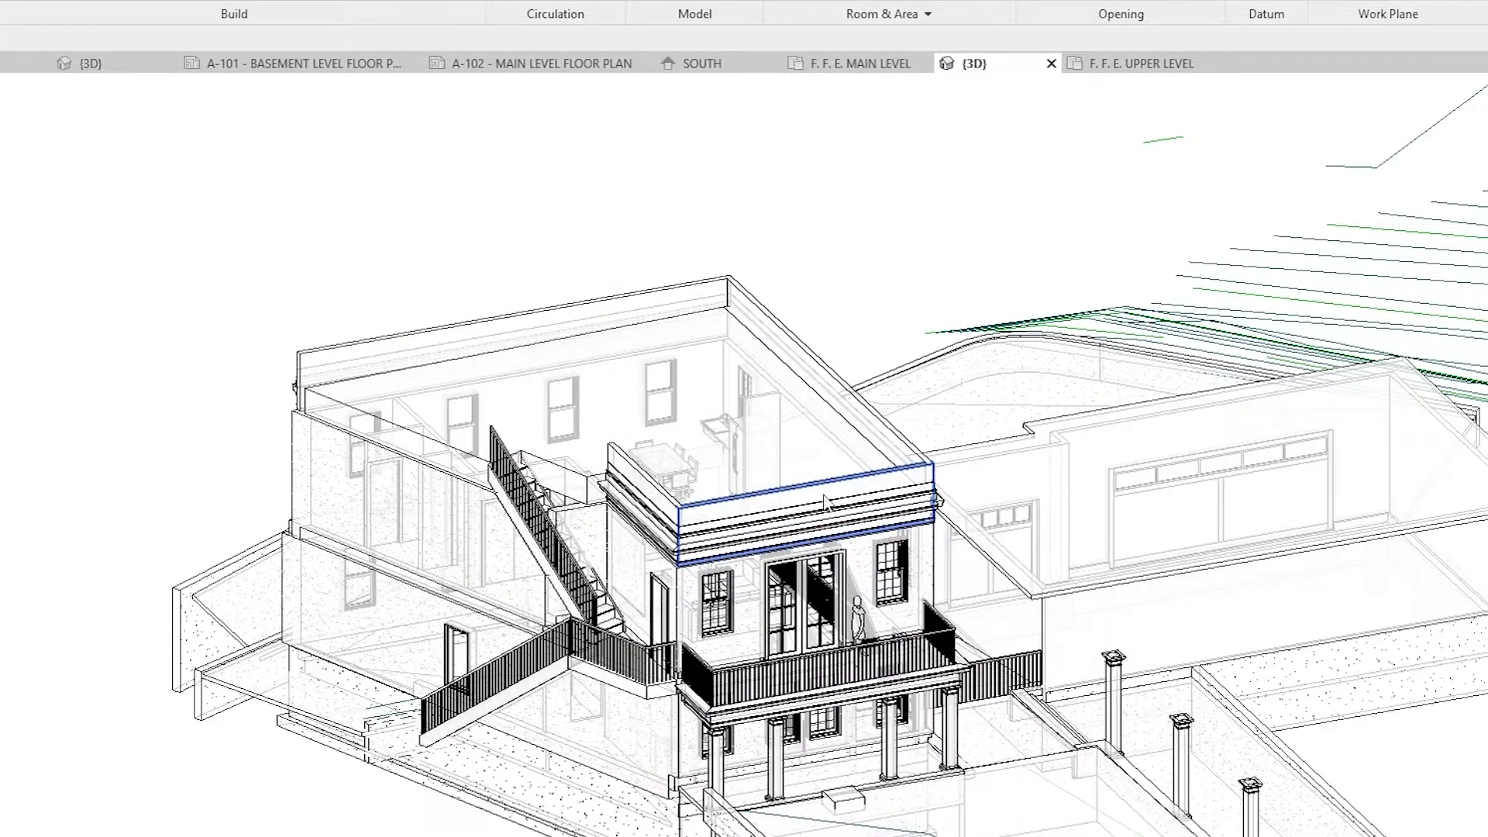
{"action": "middle_click_drag", "start_coordinate": [688, 618], "coordinate": [947, 660], "text": "shift"}
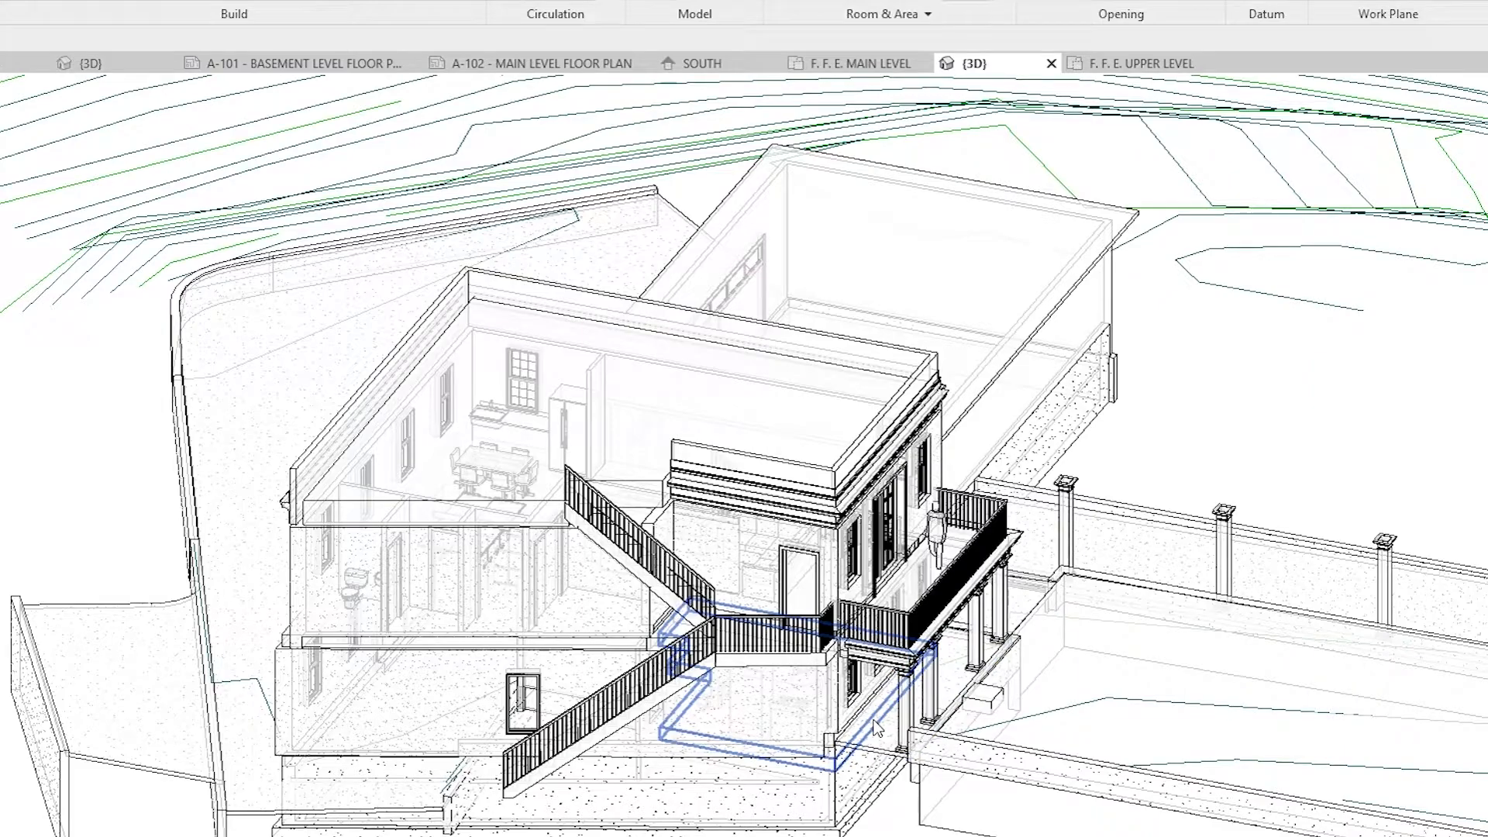
Step: Examine the house in 3D from the outside-stair side and from the side with the pedimented entry and garage door
{"action": "middle_click_drag", "start_coordinate": [828, 740], "coordinate": [558, 764], "text": "shift"}
{"action": "mouse_move", "coordinate": [302, 772]}
{"action": "middle_mouse_down", "text": "shift"}
{"action": "mouse_move", "coordinate": [475, 767]}
{"action": "mouse_move", "coordinate": [515, 807]}
{"action": "mouse_move", "coordinate": [879, 811]}
{"action": "mouse_move", "coordinate": [891, 787]}
{"action": "mouse_move", "coordinate": [856, 829]}
{"action": "middle_mouse_up", "text": "shift"}
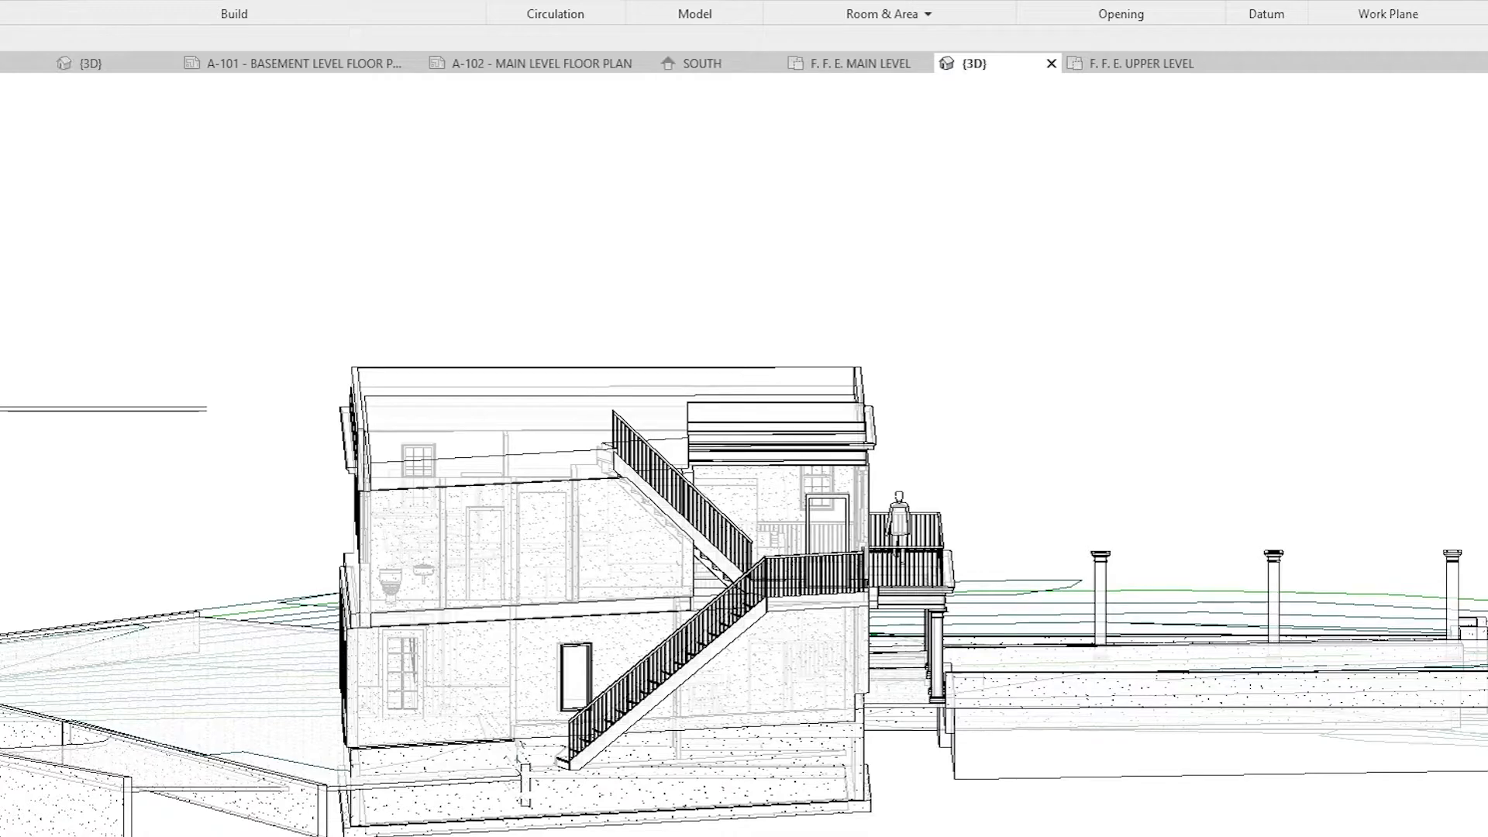
{"action": "middle_click_drag", "start_coordinate": [856, 829], "coordinate": [450, 832], "text": "shift"}
{"action": "middle_click_drag", "start_coordinate": [948, 730], "coordinate": [518, 800], "text": "shift"}
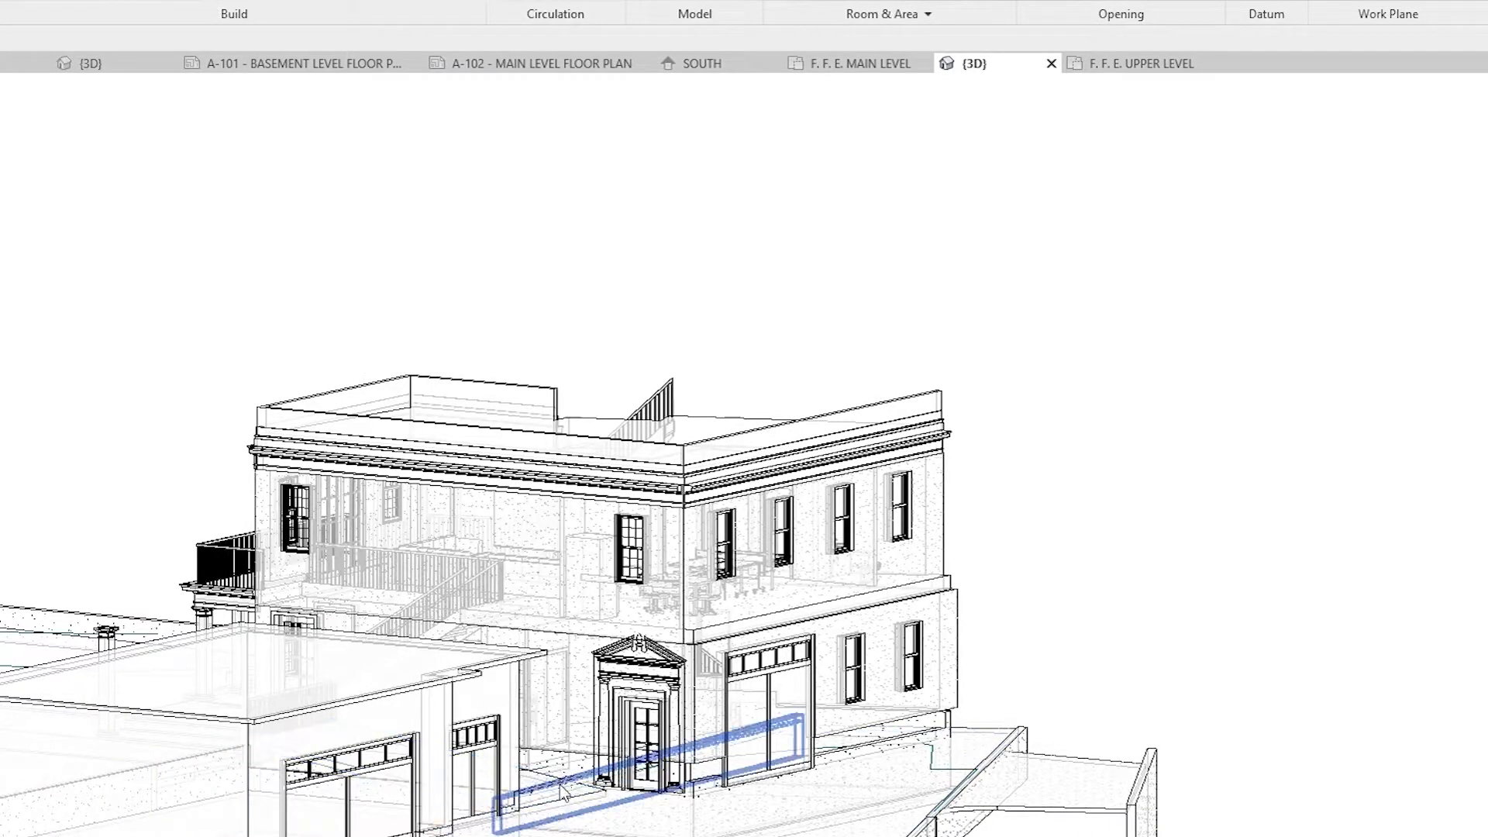
{"action": "middle_click_drag", "start_coordinate": [564, 777], "coordinate": [665, 430], "text": "shift"}
{"action": "middle_click_drag", "start_coordinate": [675, 756], "coordinate": [873, 256], "text": "shift"}
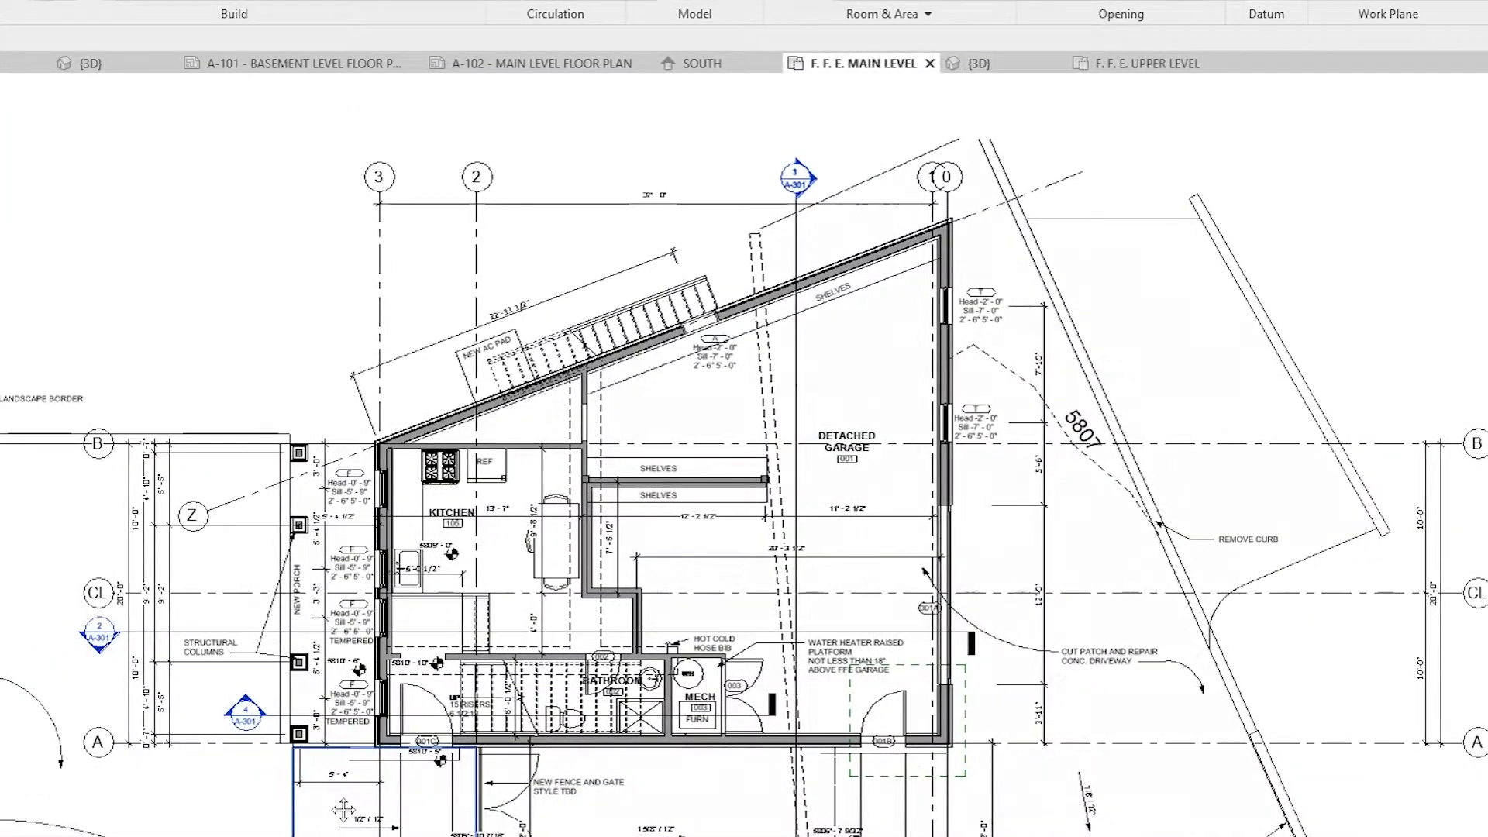
Step: Open Section 1 from the F. F. E. MAIN LEVEL plan and examine the porch's structural post, slab and lawn retaining wall
{"action": "double_click", "coordinate": [99, 630]}
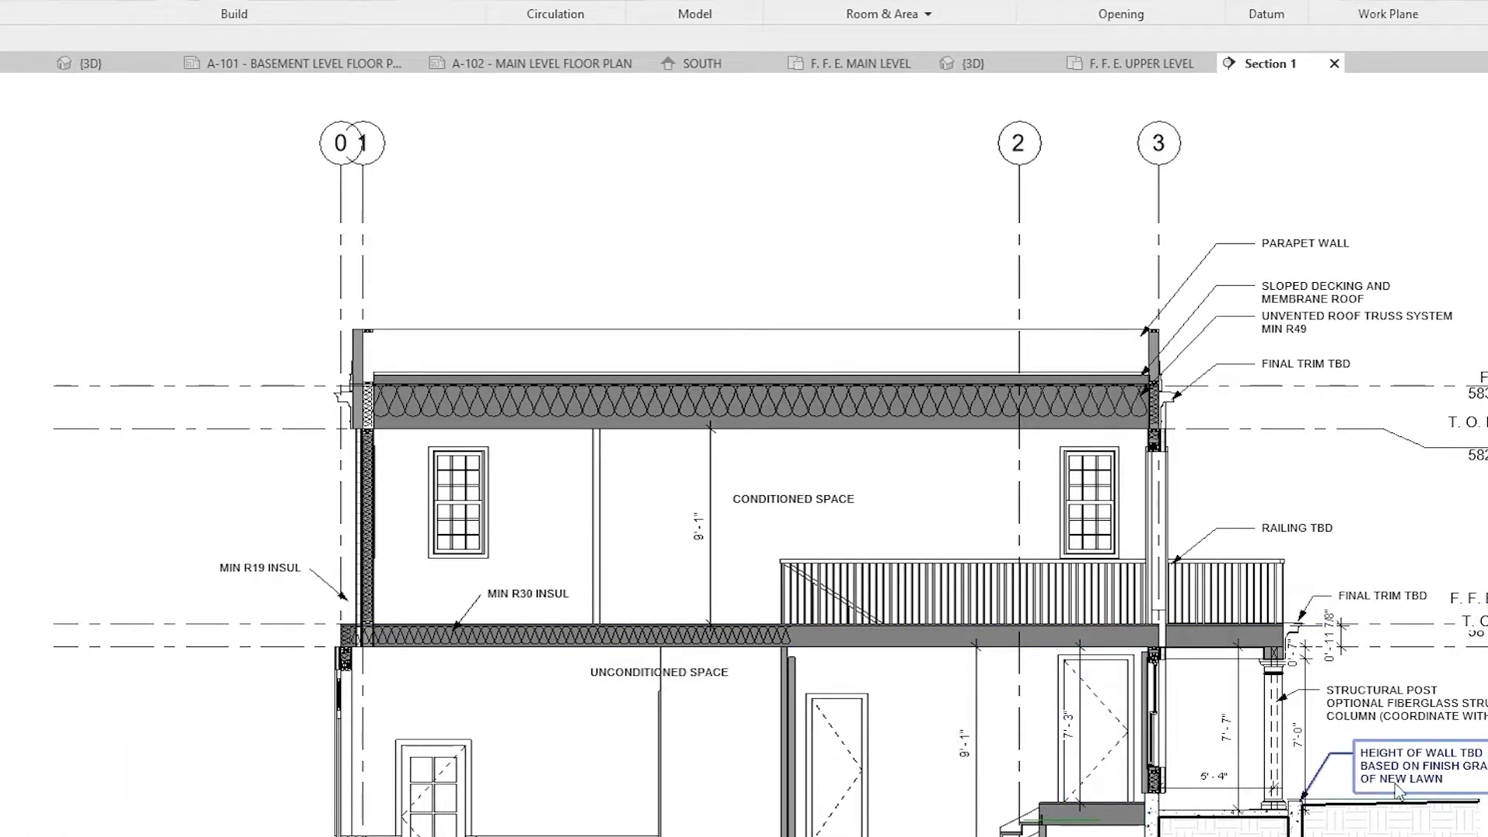
{"action": "mouse_move", "coordinate": [1308, 826]}
{"action": "middle_mouse_down"}
{"action": "mouse_move", "coordinate": [1000, 740]}
{"action": "mouse_move", "coordinate": [1257, 744]}
{"action": "middle_mouse_up"}
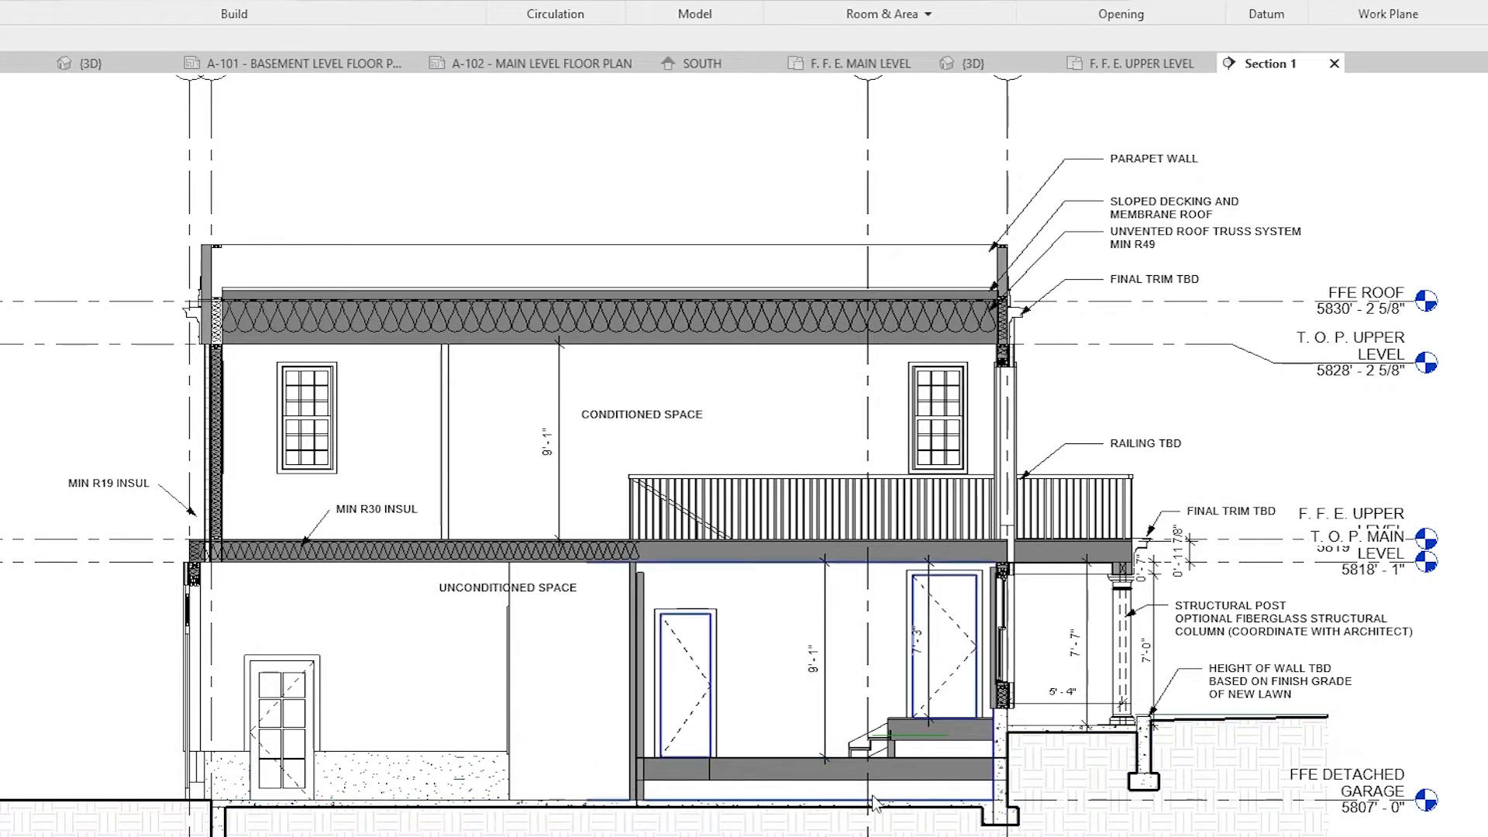
{"action": "scroll", "coordinate": [1033, 713], "scroll_direction": "up", "scroll_amount": 4}
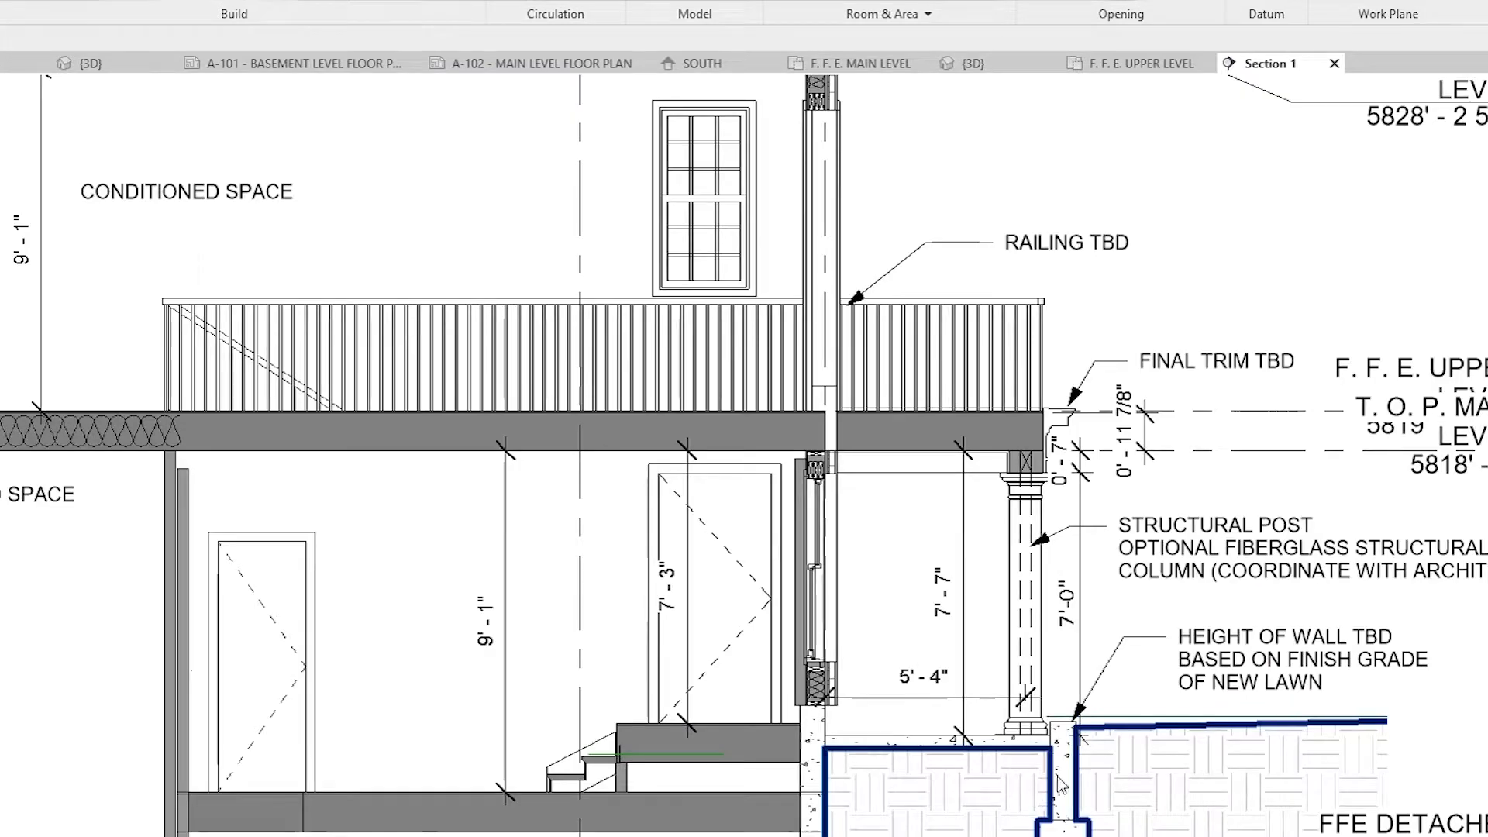
{"action": "scroll", "coordinate": [1074, 772], "scroll_direction": "up", "scroll_amount": 1}
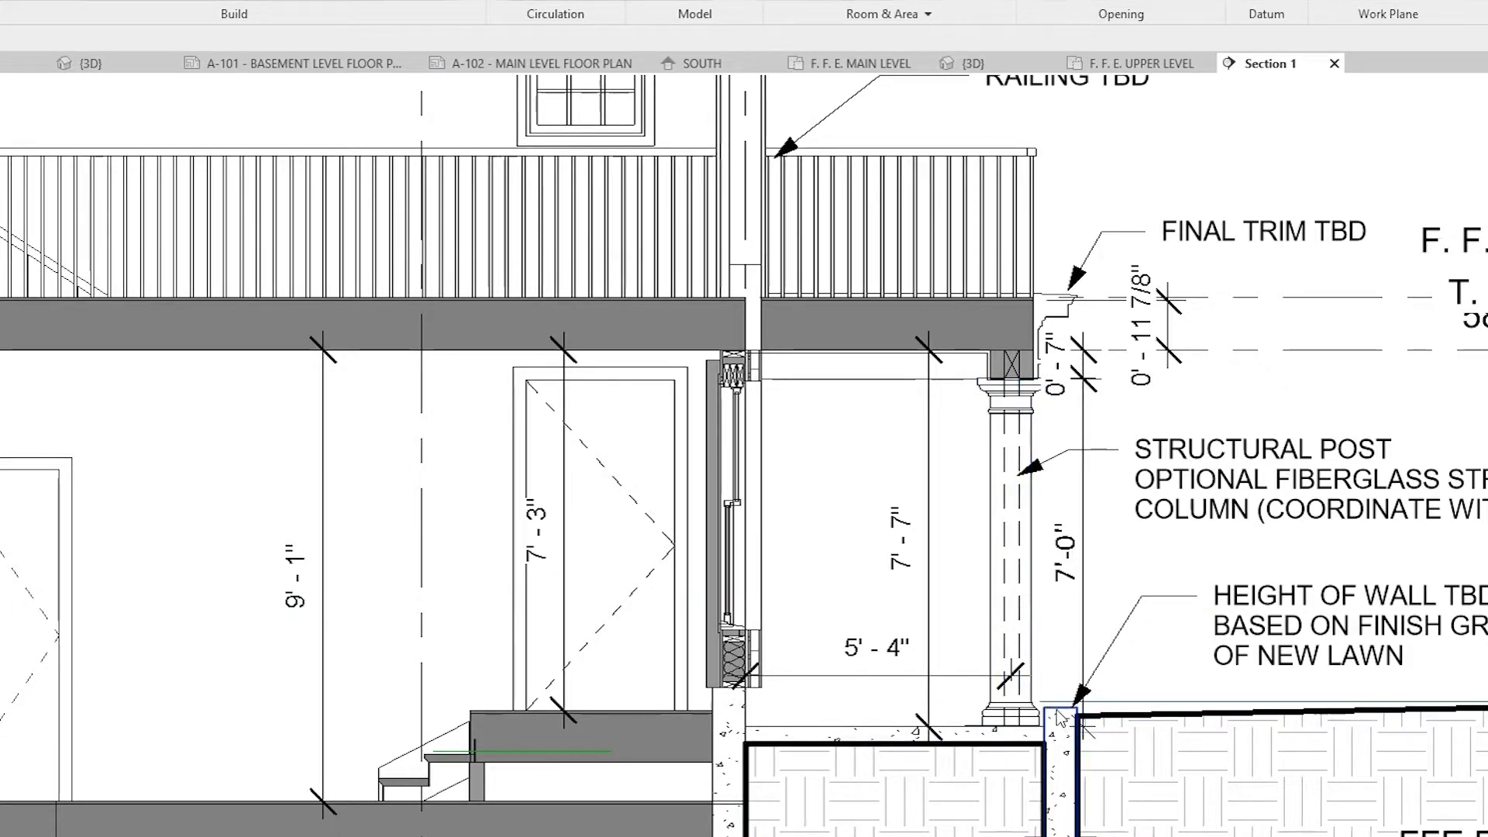
{"action": "scroll", "coordinate": [961, 802], "scroll_direction": "down", "scroll_amount": 3}
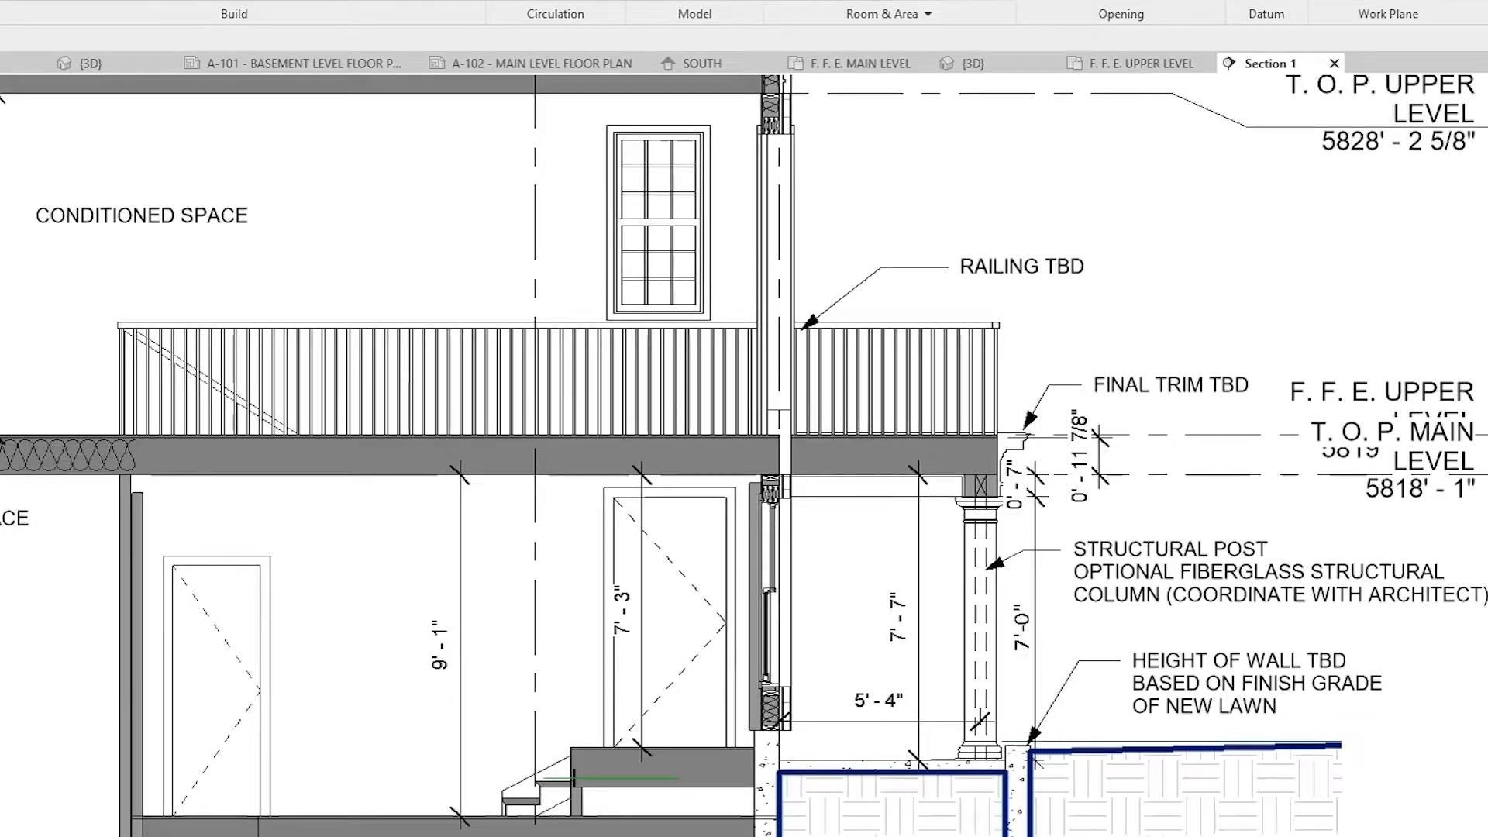
{"action": "scroll", "coordinate": [784, 721], "scroll_direction": "up", "scroll_amount": 2}
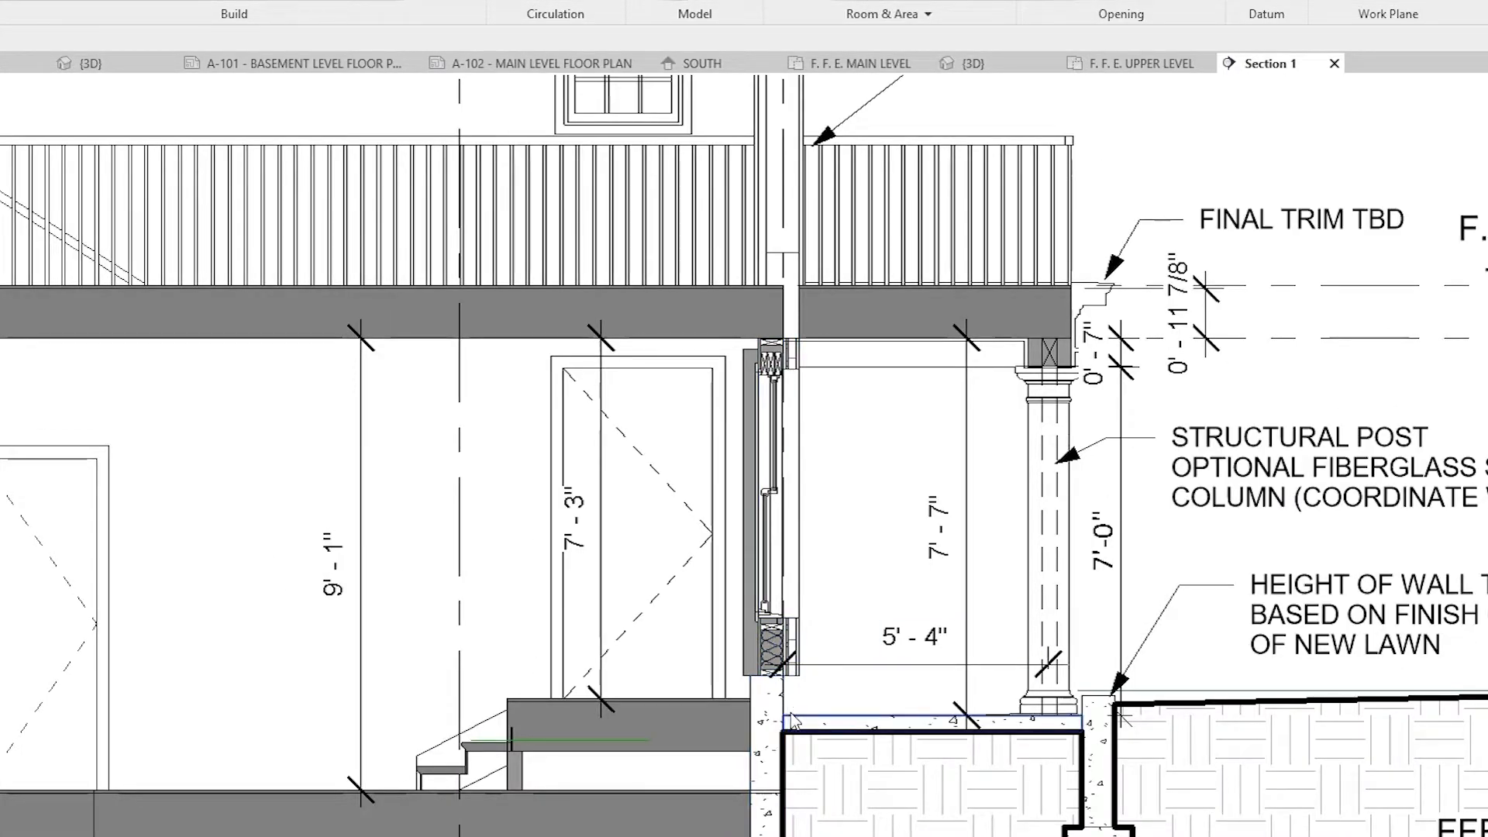
{"action": "scroll", "coordinate": [801, 702], "scroll_direction": "down", "scroll_amount": 3}
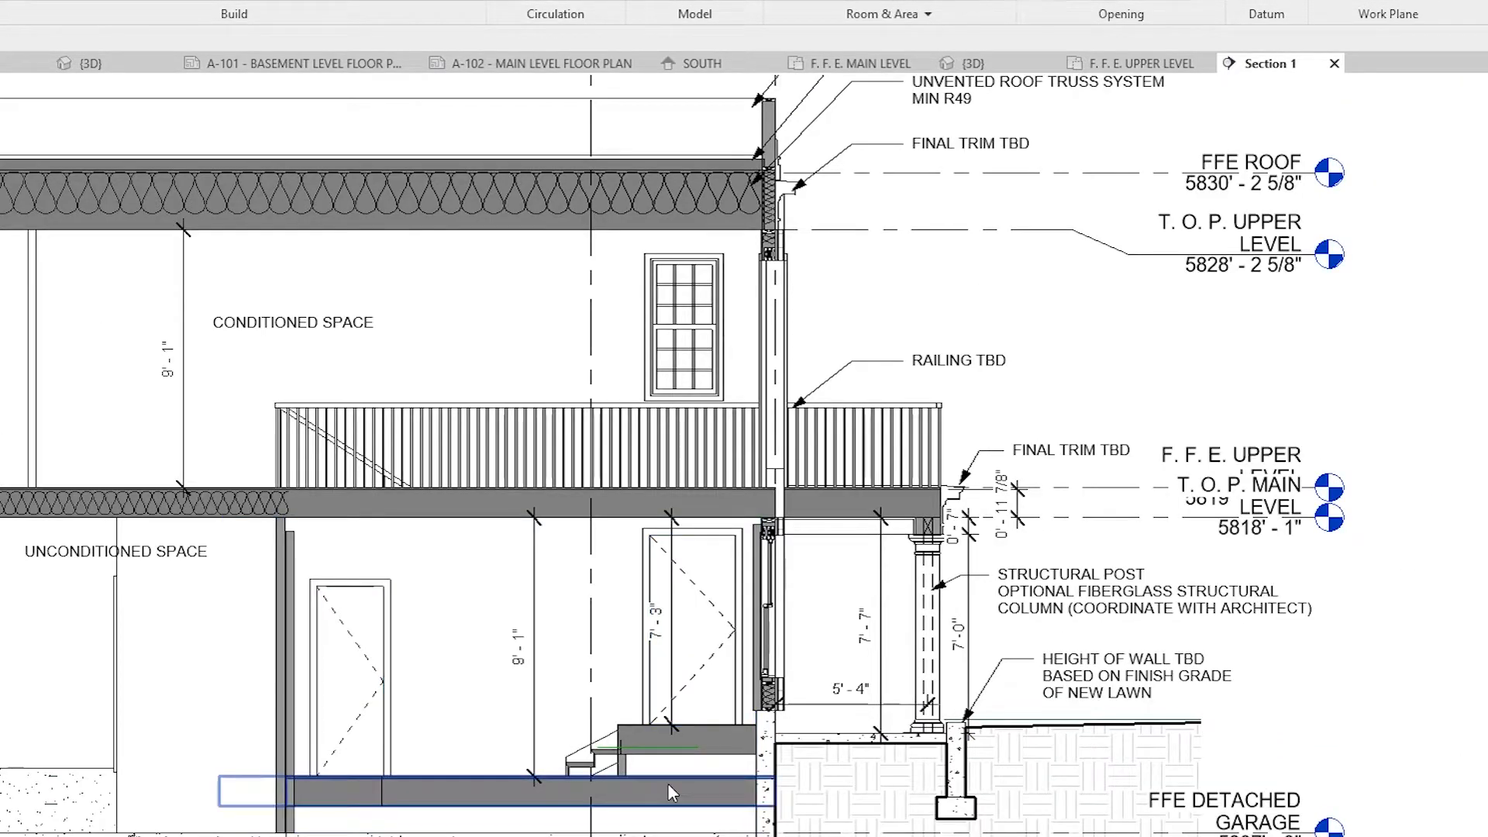
Step: Examine the main-level floor, interior steps and the unconditioned space beside them in Section 1
{"action": "scroll", "coordinate": [659, 829], "scroll_direction": "down", "scroll_amount": 1}
{"action": "middle_click_drag", "start_coordinate": [659, 828], "coordinate": [868, 835]}
{"action": "scroll", "coordinate": [864, 826], "scroll_direction": "up", "scroll_amount": 2}
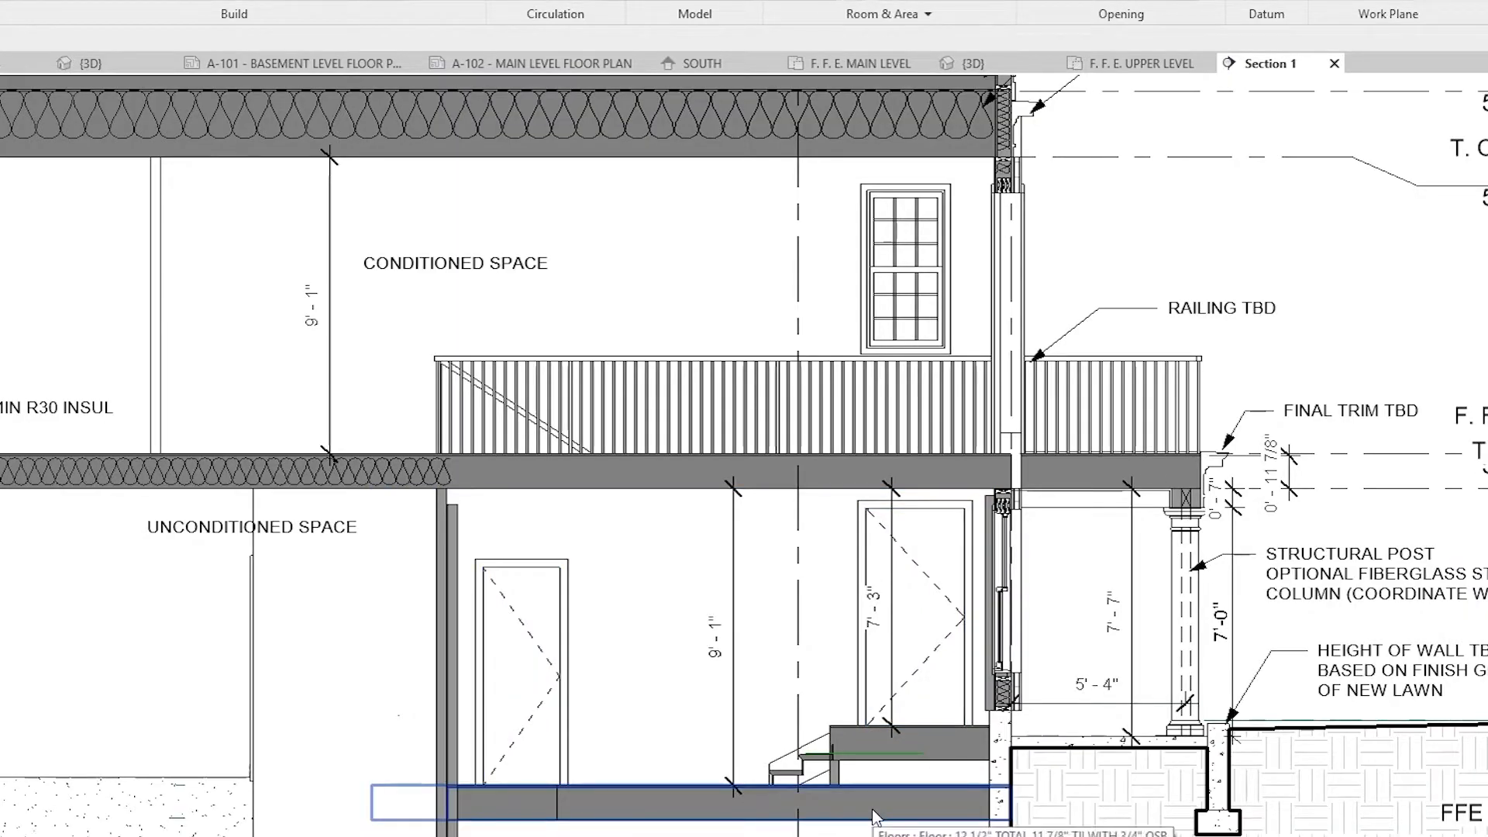
{"action": "scroll", "coordinate": [872, 808], "scroll_direction": "down", "scroll_amount": 3}
{"action": "scroll", "coordinate": [872, 808], "scroll_direction": "up", "scroll_amount": 3}
{"action": "middle_click_drag", "start_coordinate": [872, 808], "coordinate": [1105, 784]}
{"action": "scroll", "coordinate": [744, 456], "scroll_direction": "down", "scroll_amount": 2}
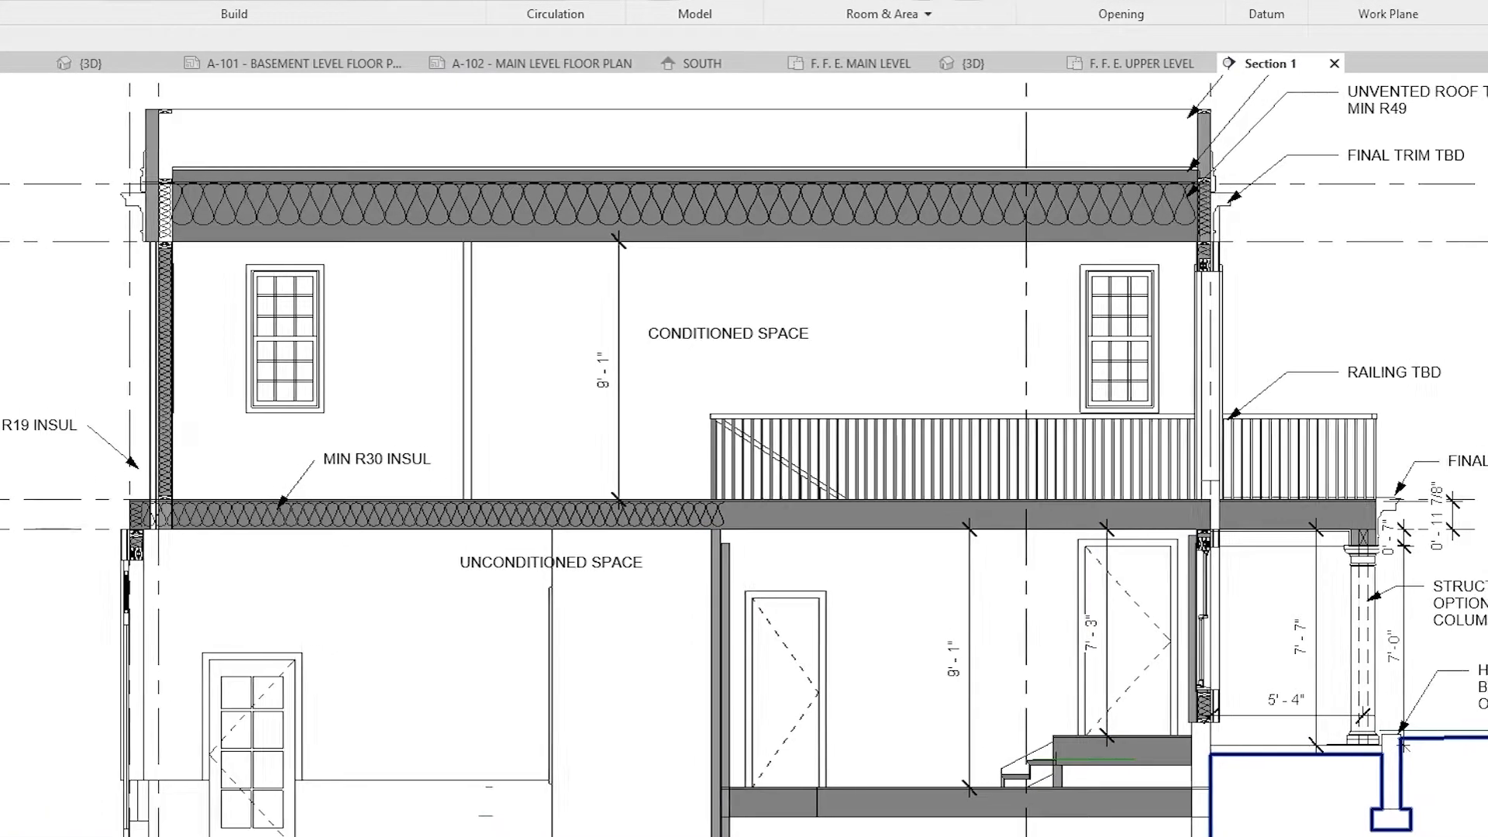
{"action": "middle_click_drag", "start_coordinate": [744, 456], "coordinate": [736, 466]}
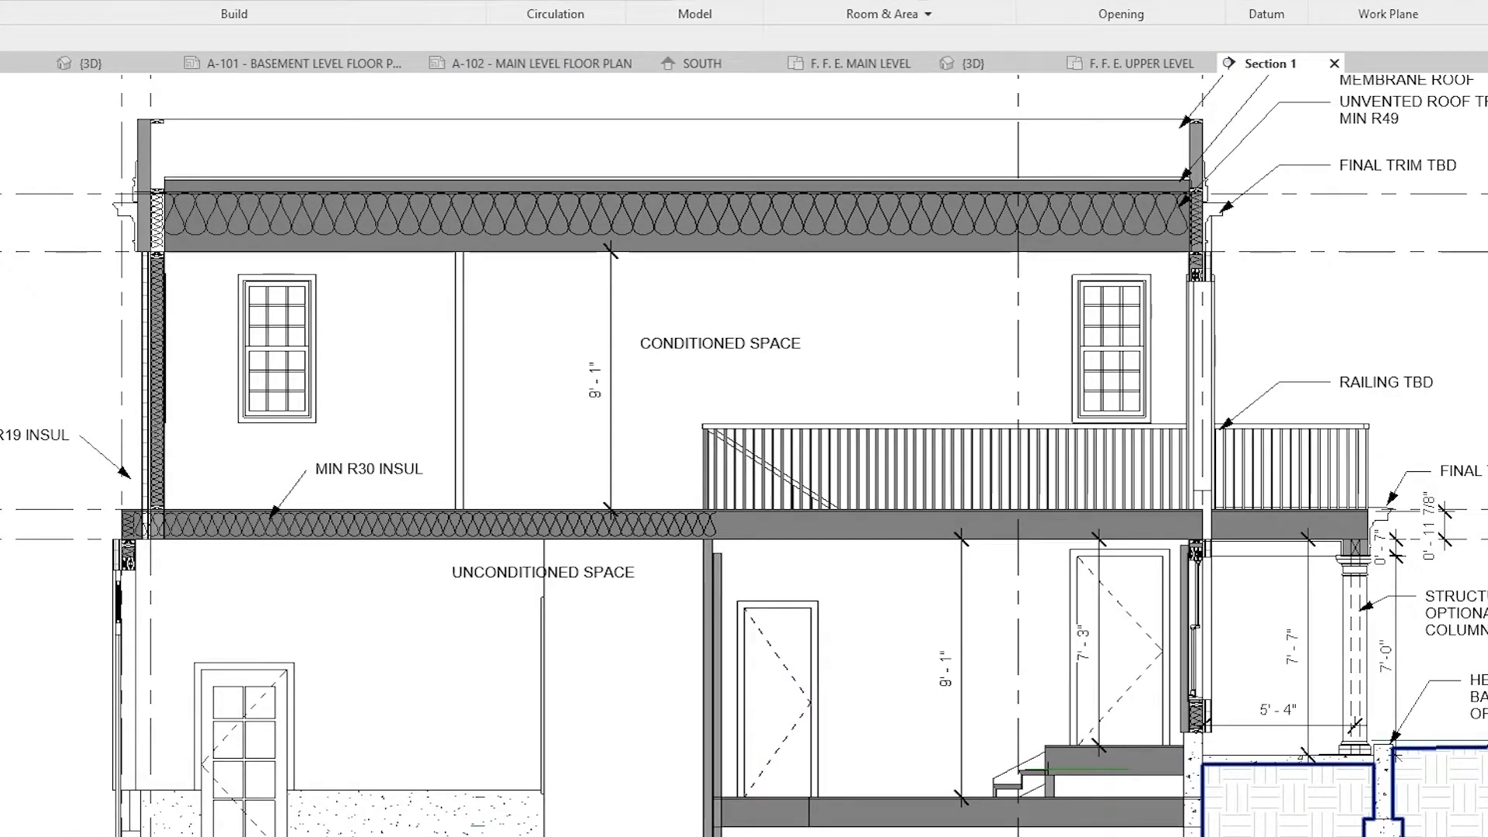
{"action": "middle_click_drag", "start_coordinate": [817, 455], "coordinate": [671, 468]}
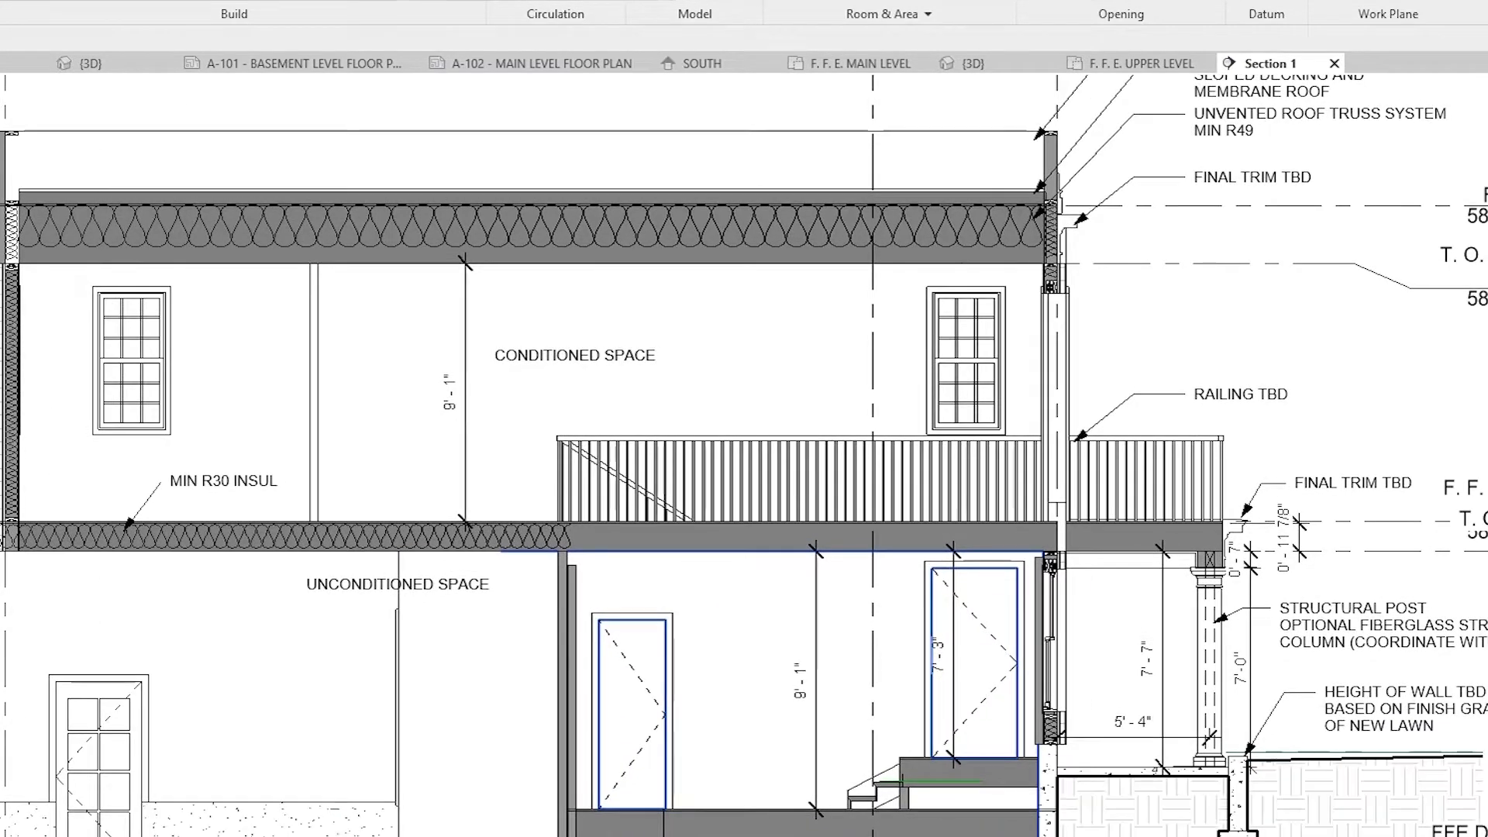
Step: Examine the upper-level conditioned space in Section 1, including the floor and wall insulation, roof trusses and parapet
{"action": "scroll", "coordinate": [744, 456], "scroll_direction": "down", "scroll_amount": 1}
{"action": "scroll", "coordinate": [744, 456], "scroll_direction": "up", "scroll_amount": 1}
{"action": "scroll", "coordinate": [841, 830], "scroll_direction": "up", "scroll_amount": 1}
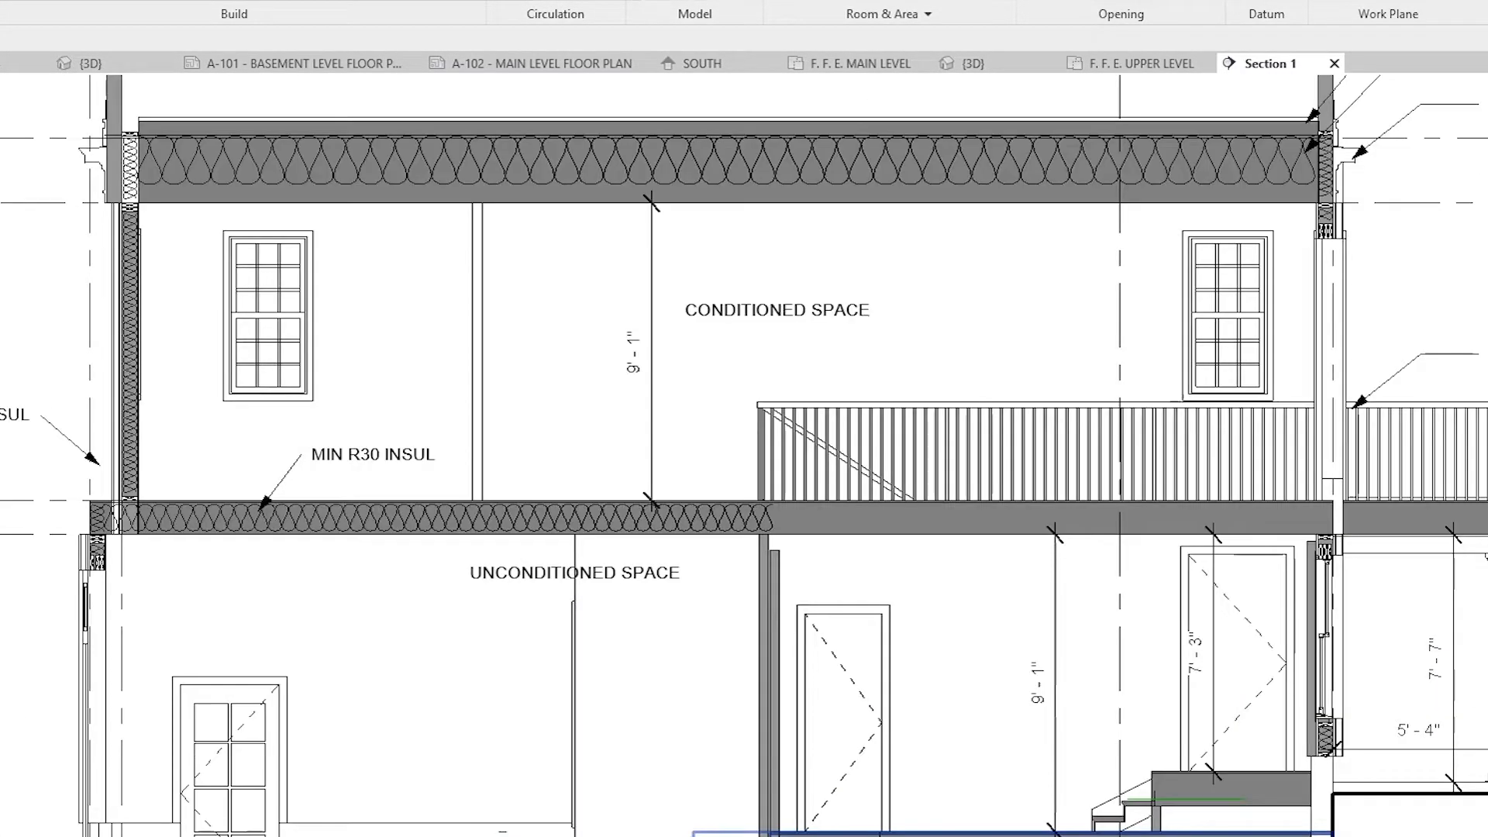
{"action": "middle_click_drag", "start_coordinate": [841, 798], "coordinate": [673, 817]}
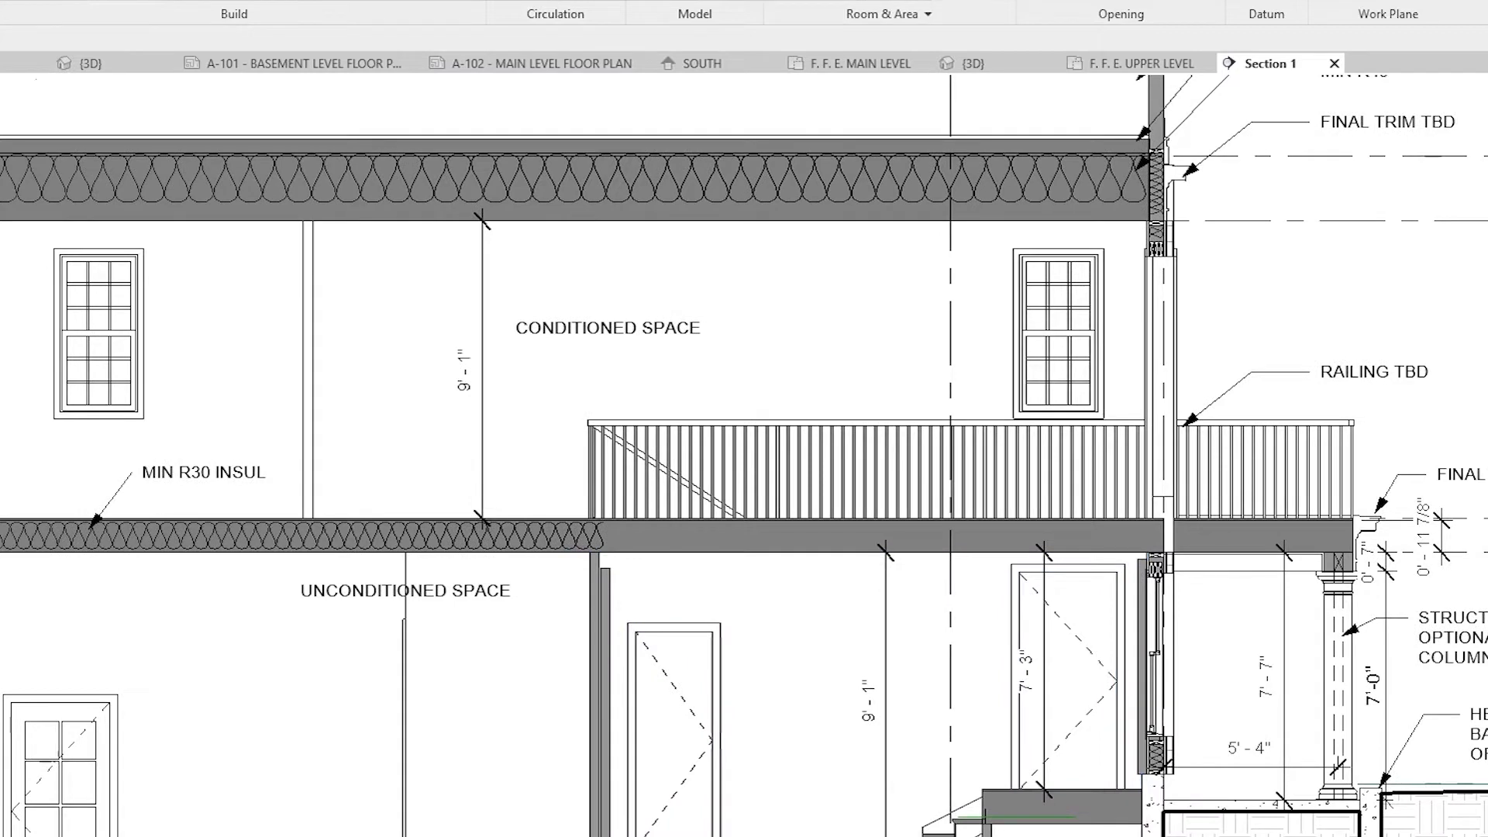
{"action": "scroll", "coordinate": [817, 830], "scroll_direction": "down", "scroll_amount": 1}
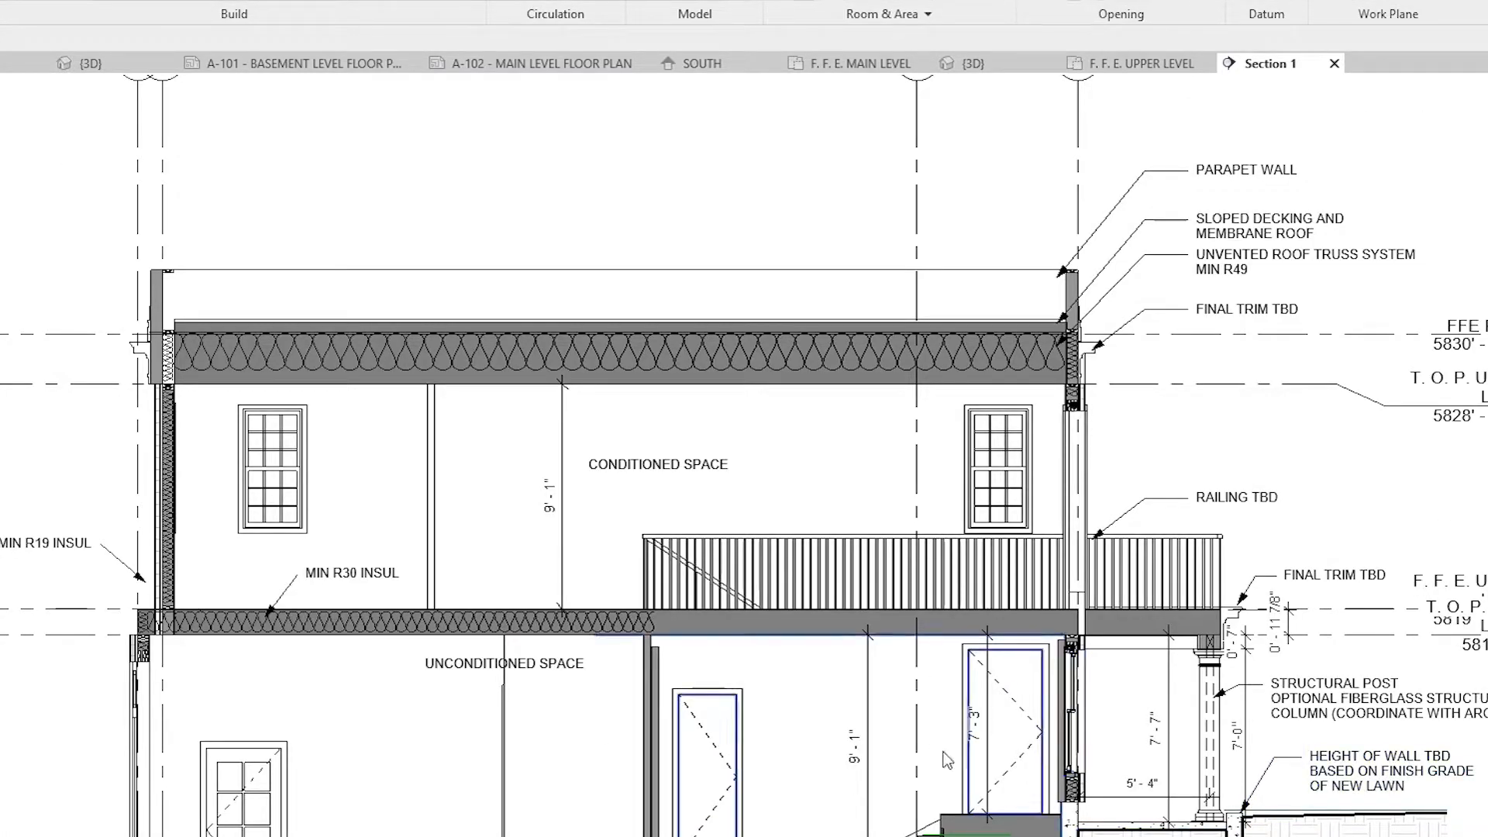
{"action": "middle_click_drag", "start_coordinate": [365, 592], "coordinate": [551, 612]}
{"action": "scroll", "coordinate": [353, 473], "scroll_direction": "up", "scroll_amount": 2}
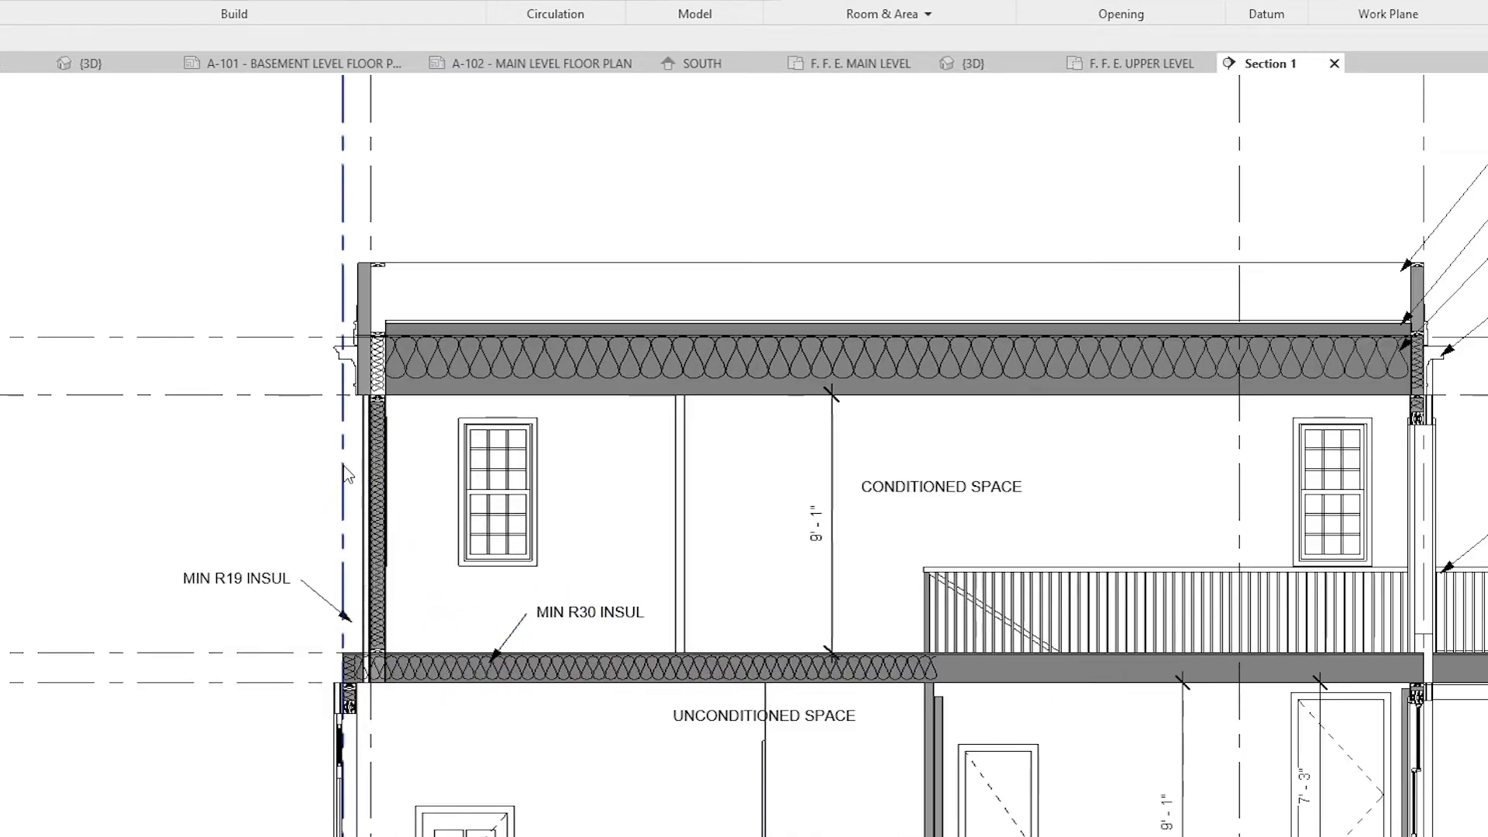